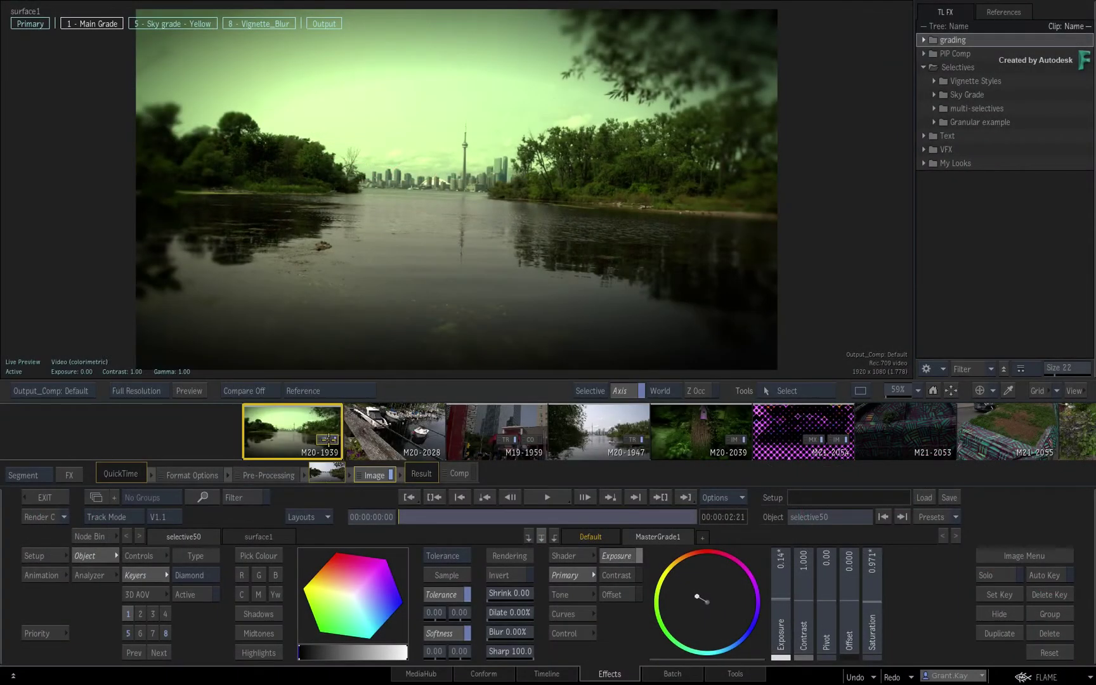
# Save the lake shot's grade to the TL FX library, then undo M20-2028's grade
pyautogui.click(975, 264)
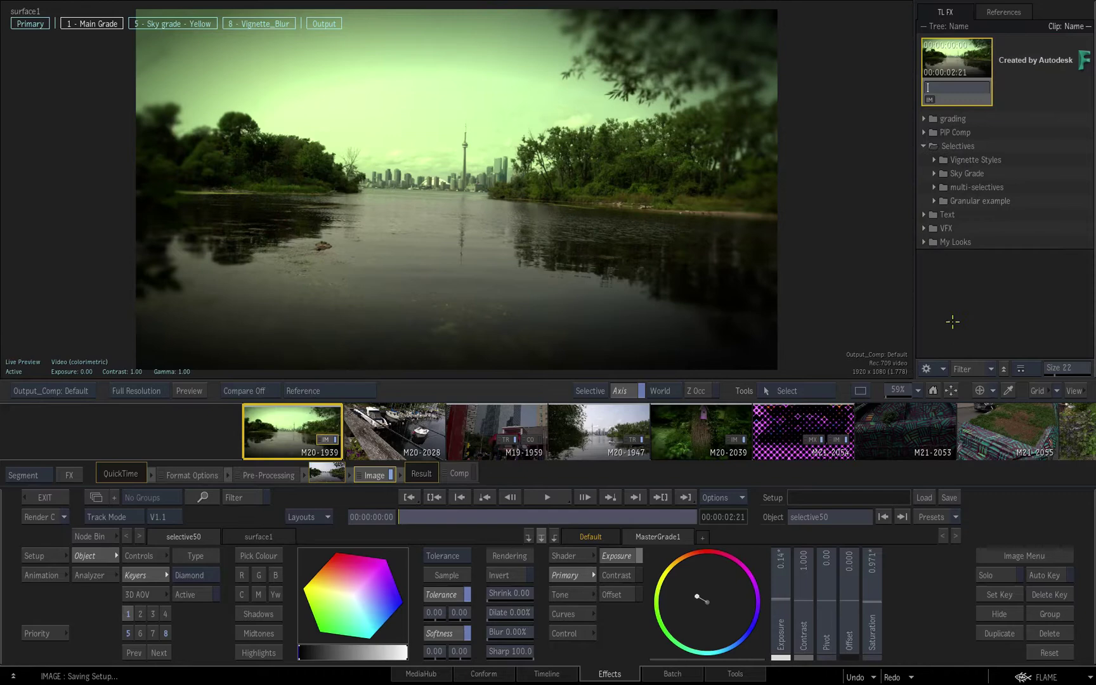
pyautogui.press('Return')
pyautogui.click(403, 436)
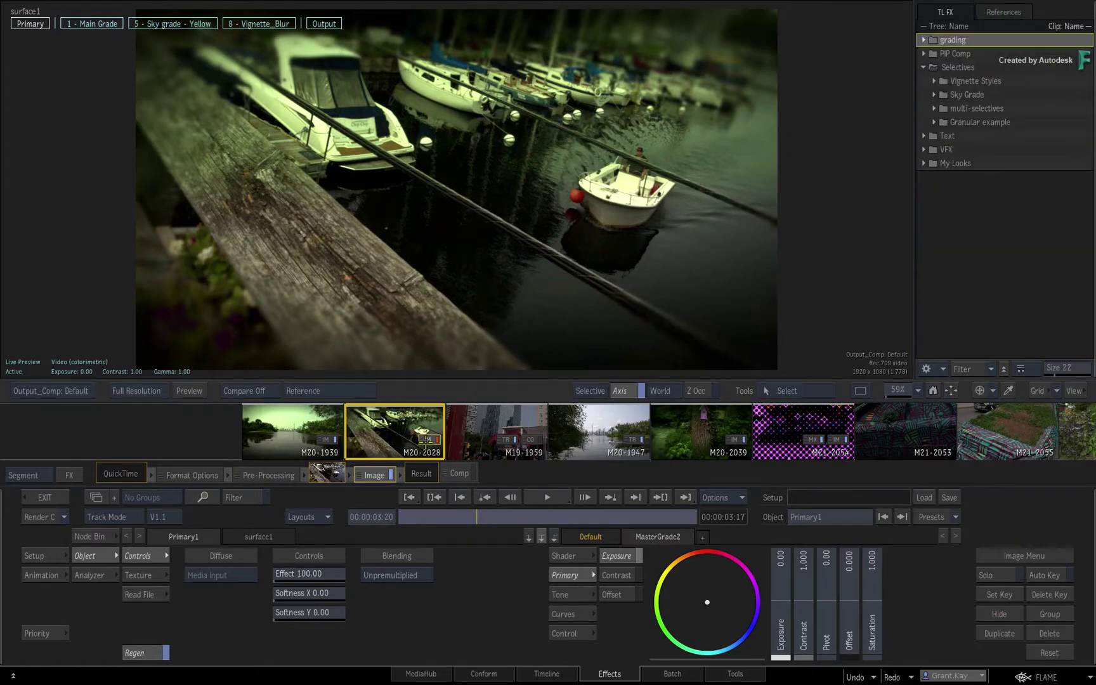
pyautogui.hotkey('ctrl', 'z')
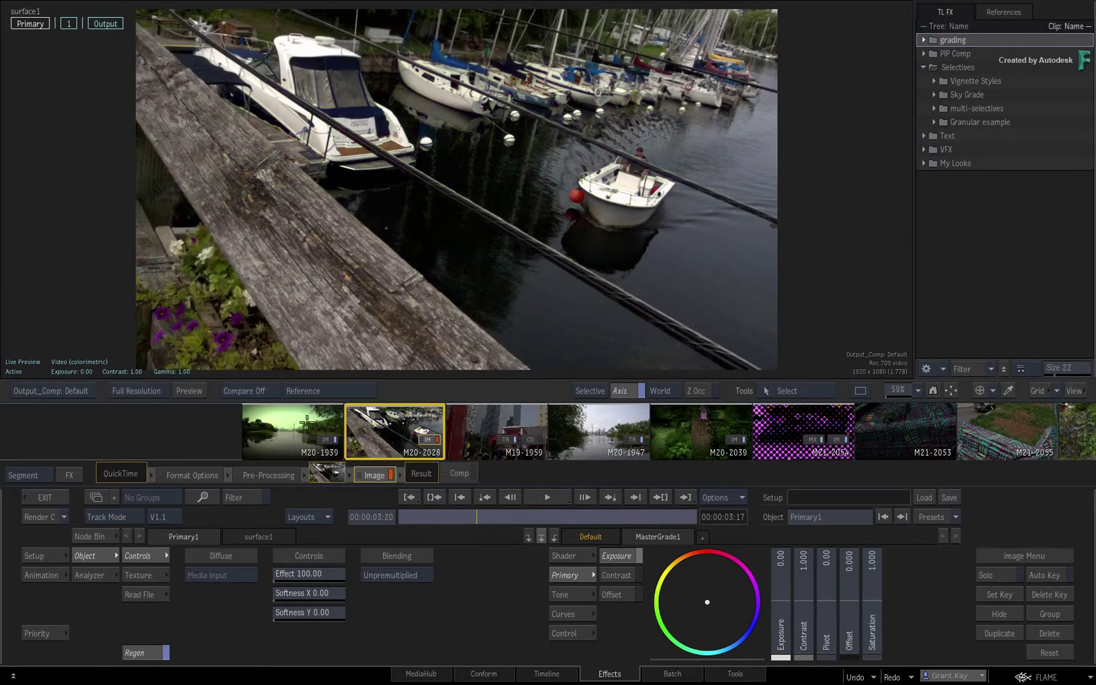
pyautogui.click(305, 425)
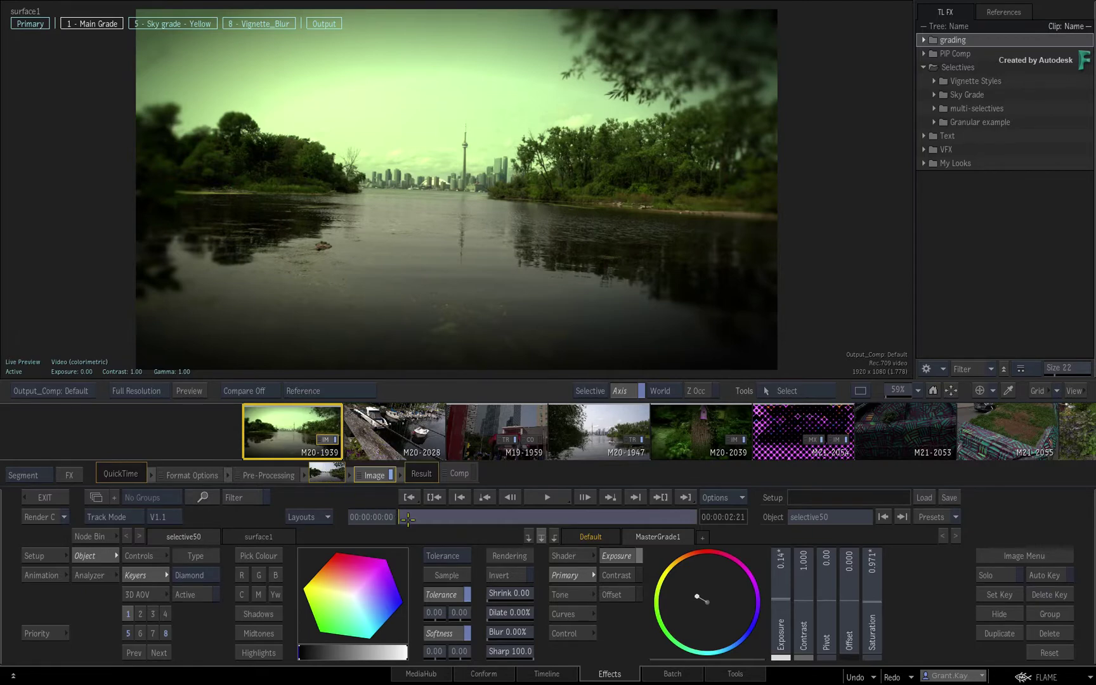
pyautogui.moveTo(410, 516); pyautogui.dragTo(254, 529)
pyautogui.click(152, 633)
pyautogui.click(129, 633)
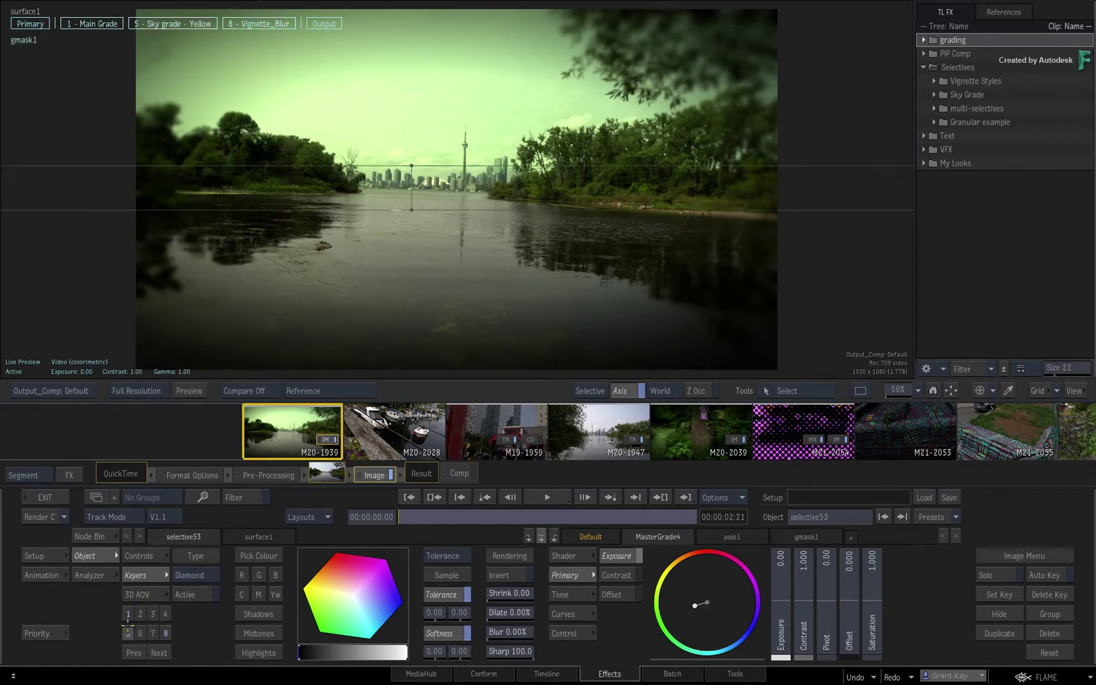
pyautogui.click(129, 613)
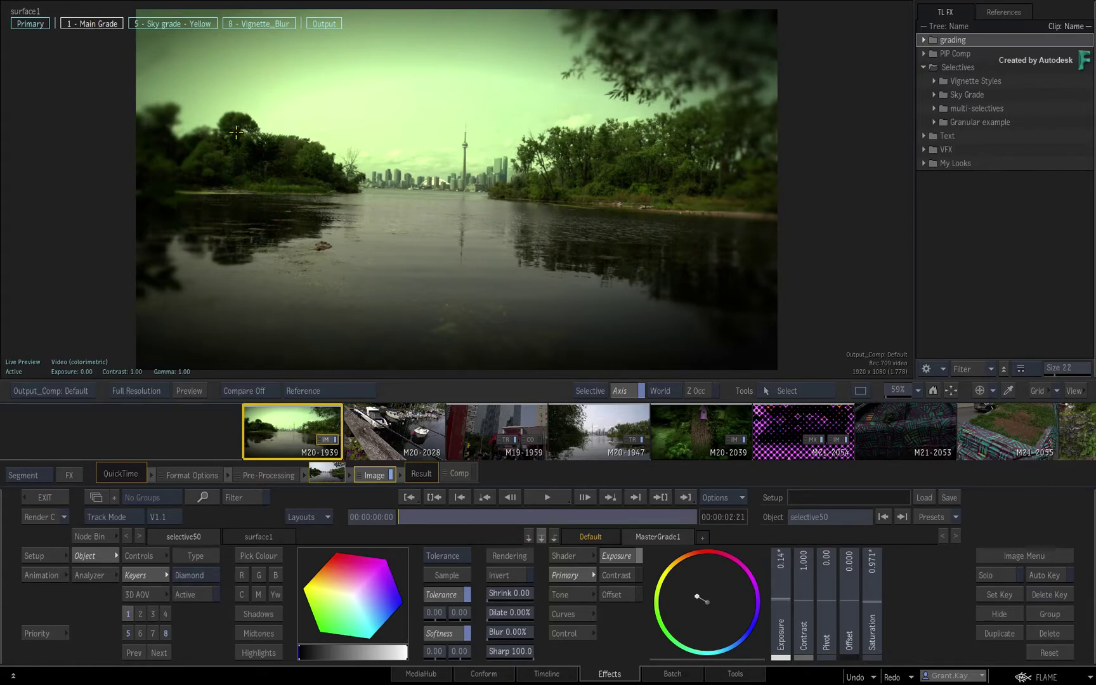
pyautogui.press('F3')
pyautogui.press('F1')
pyautogui.click(178, 27)
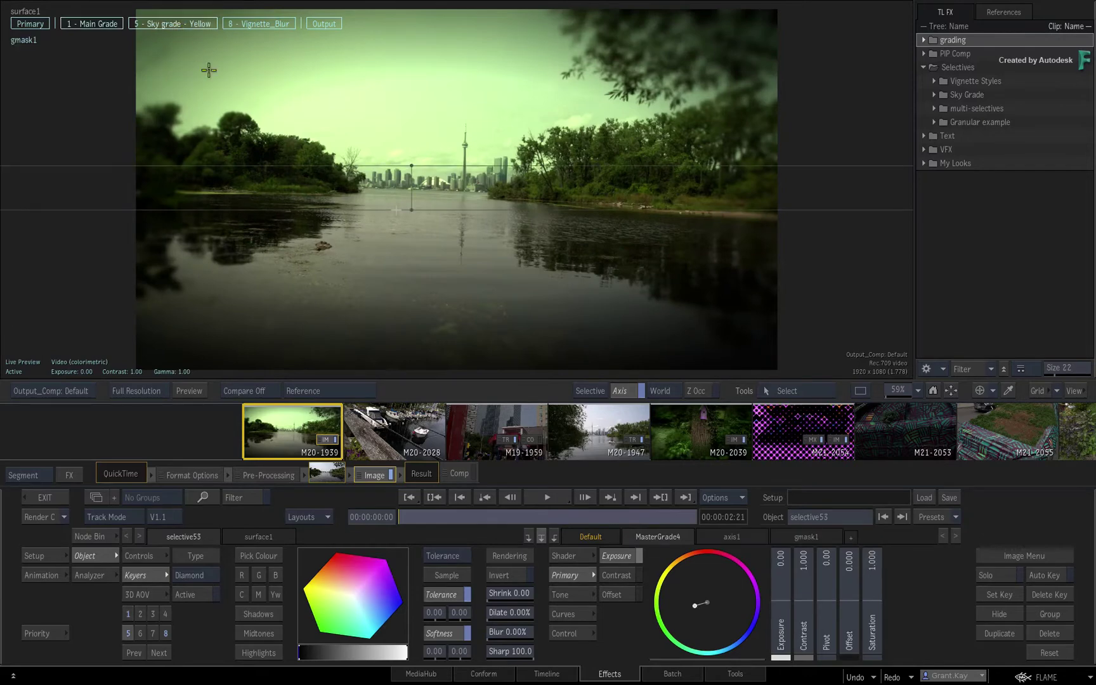
pyautogui.press('F3')
pyautogui.press('F1')
pyautogui.click(261, 26)
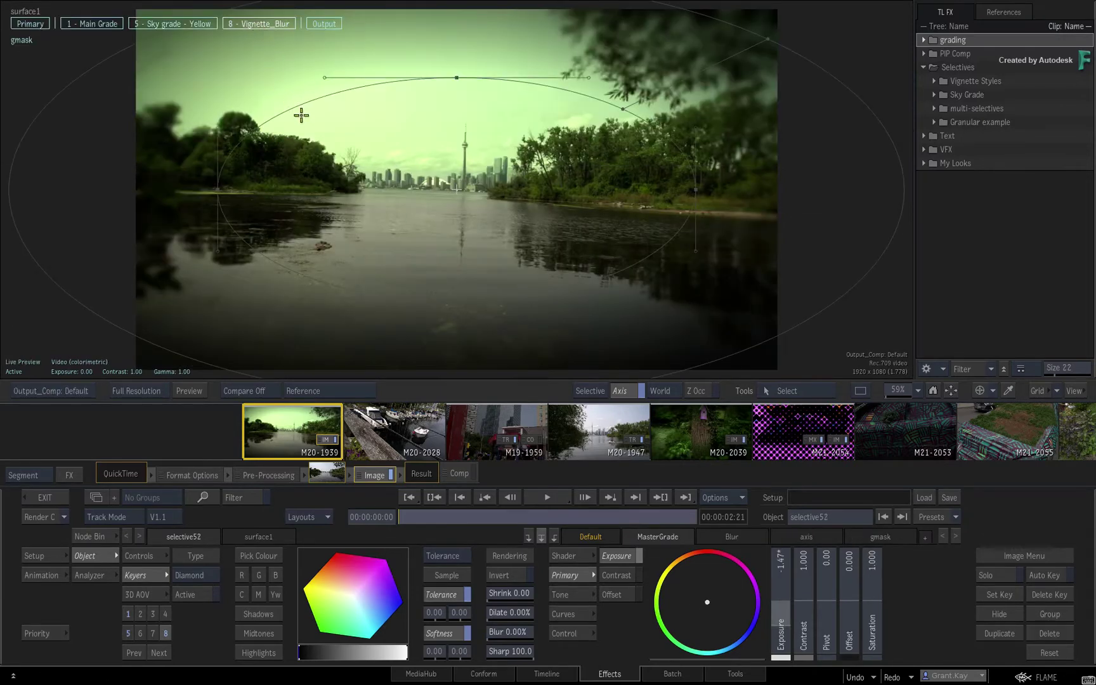
pyautogui.press('F3')
pyautogui.press('F1')
pyautogui.press('F2')
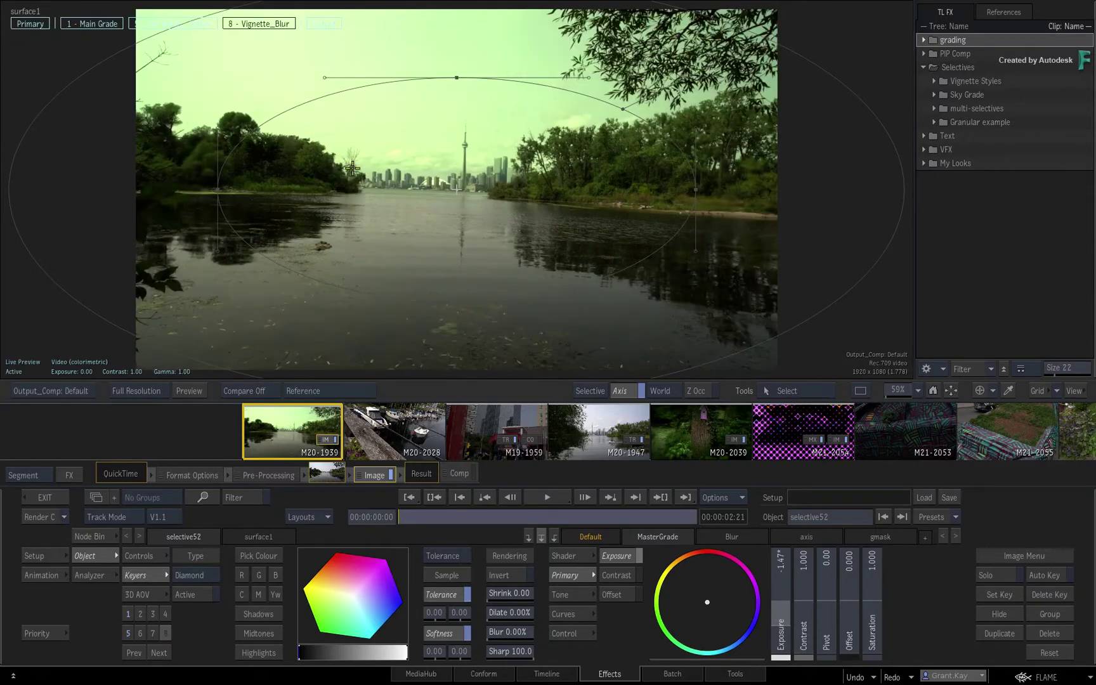
pyautogui.press('F1')
pyautogui.press('F2')
pyautogui.press('F1')
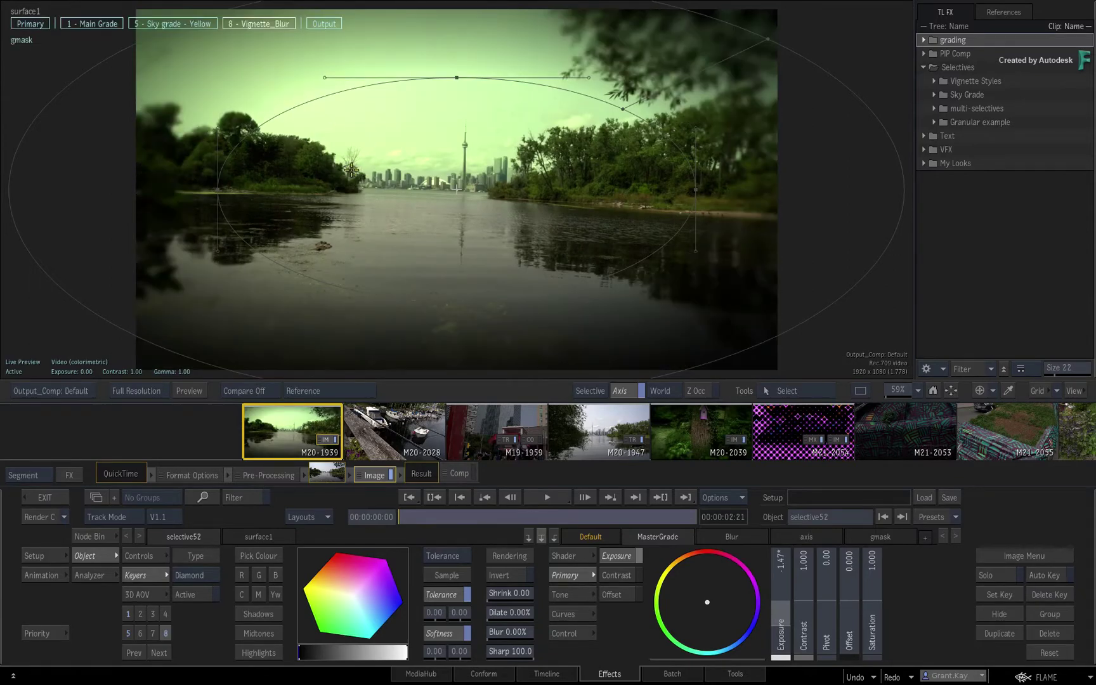
pyautogui.click(168, 24)
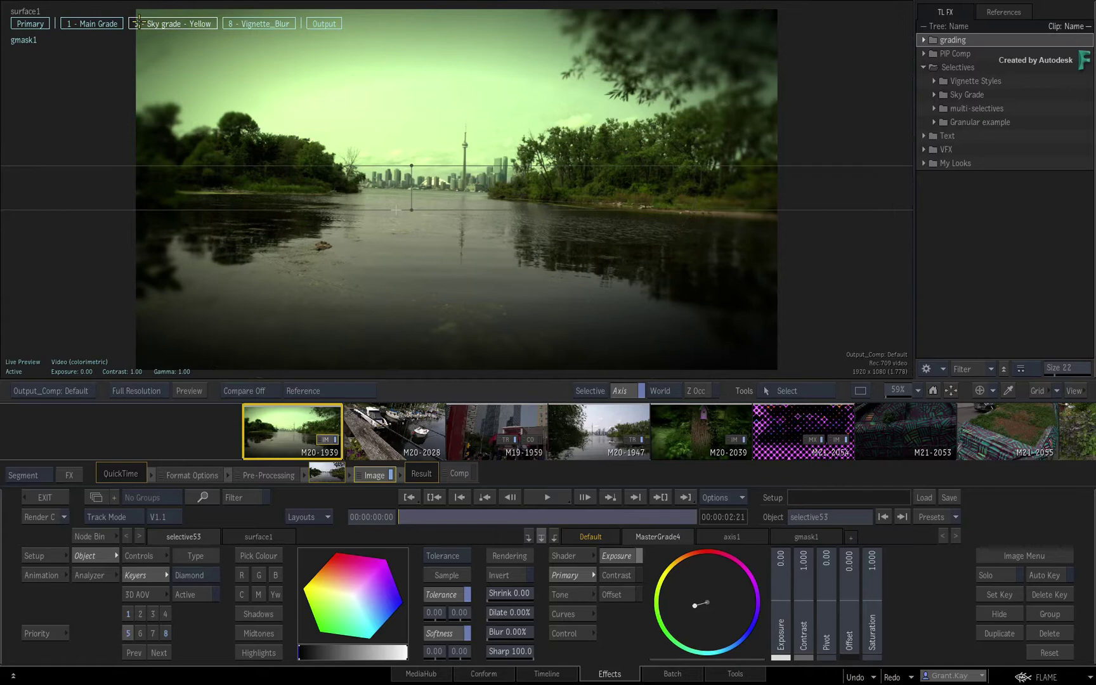
pyautogui.click(102, 24)
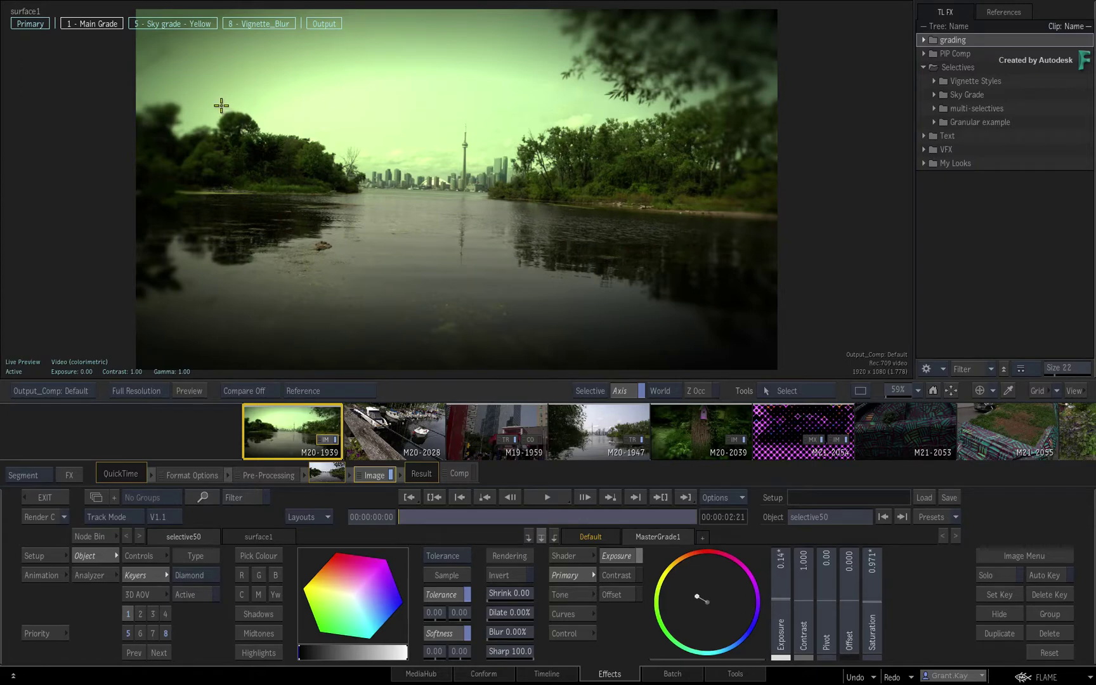
pyautogui.click(197, 24)
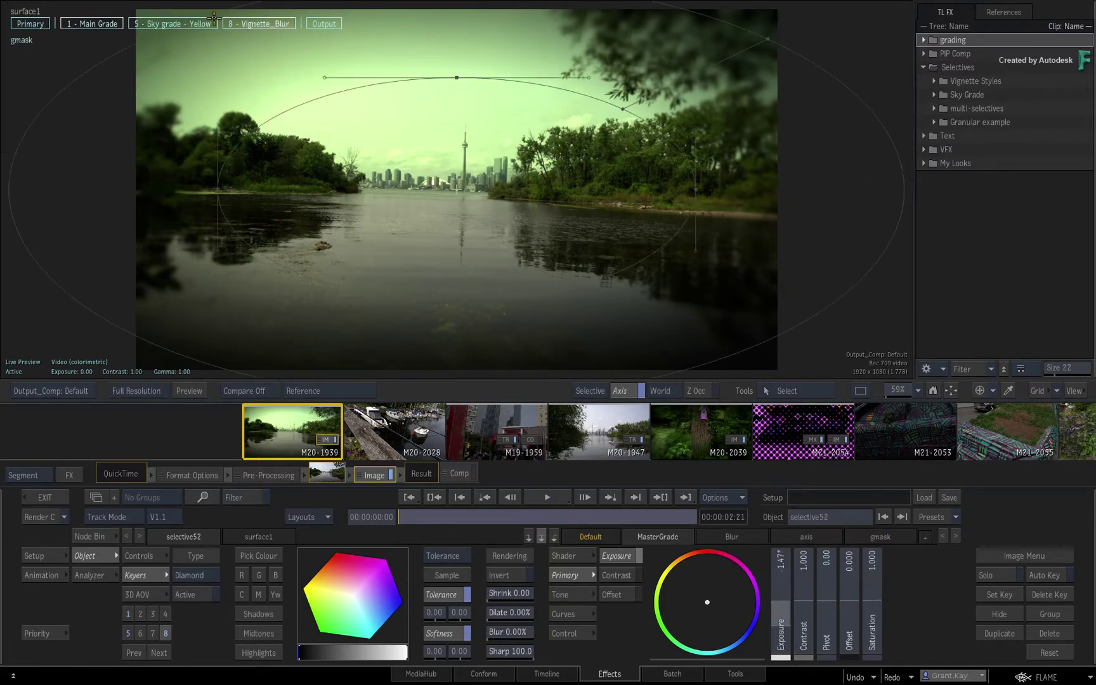
pyautogui.click(103, 24)
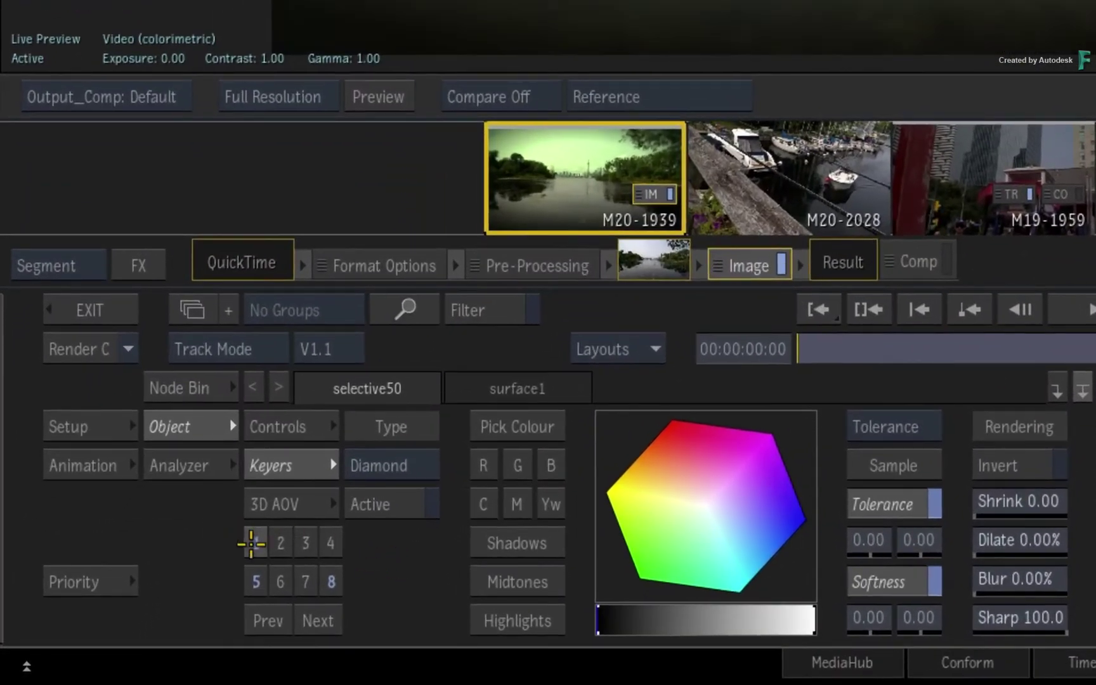
# Strip the existing grade from boats shot M20-2028, then return to lake shot M20-1939
pyautogui.moveTo(255, 539)
pyautogui.mouseDown()
pyautogui.moveTo(346, 575)
pyautogui.moveTo(778, 176)
pyautogui.mouseUp()
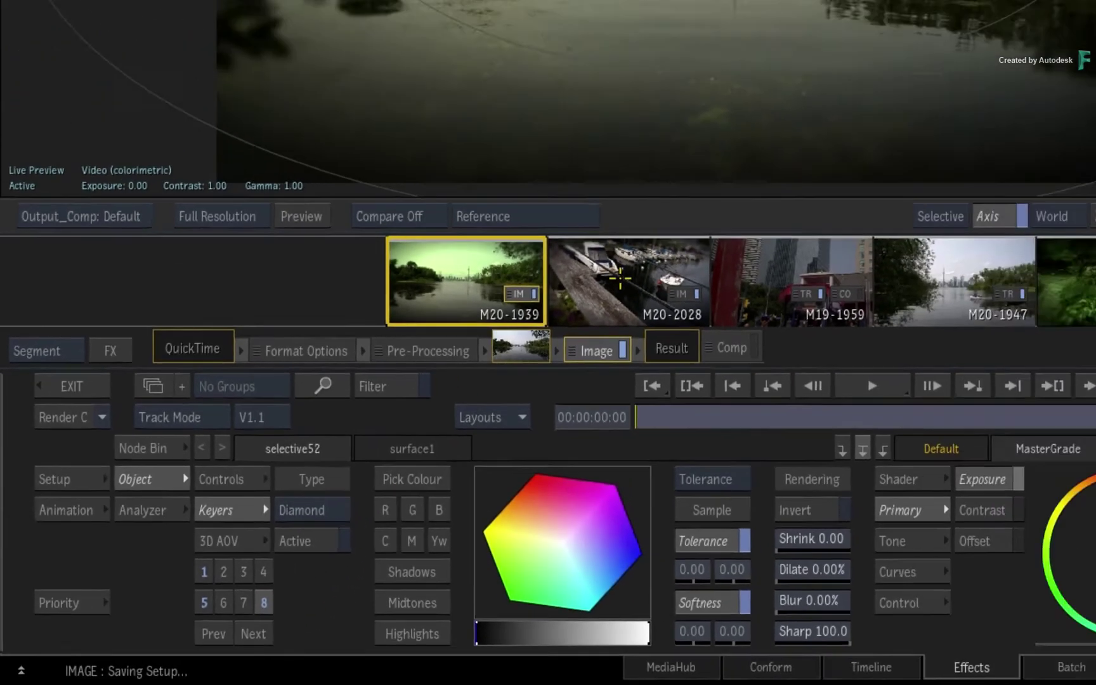
pyautogui.click(381, 431)
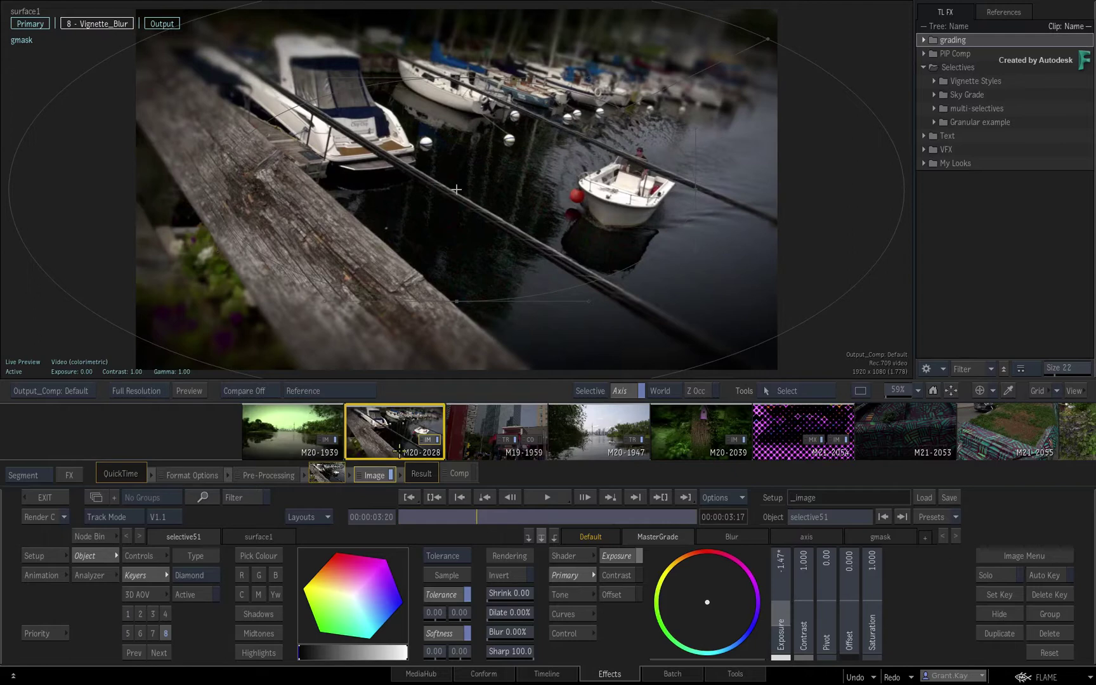
pyautogui.click(426, 440)
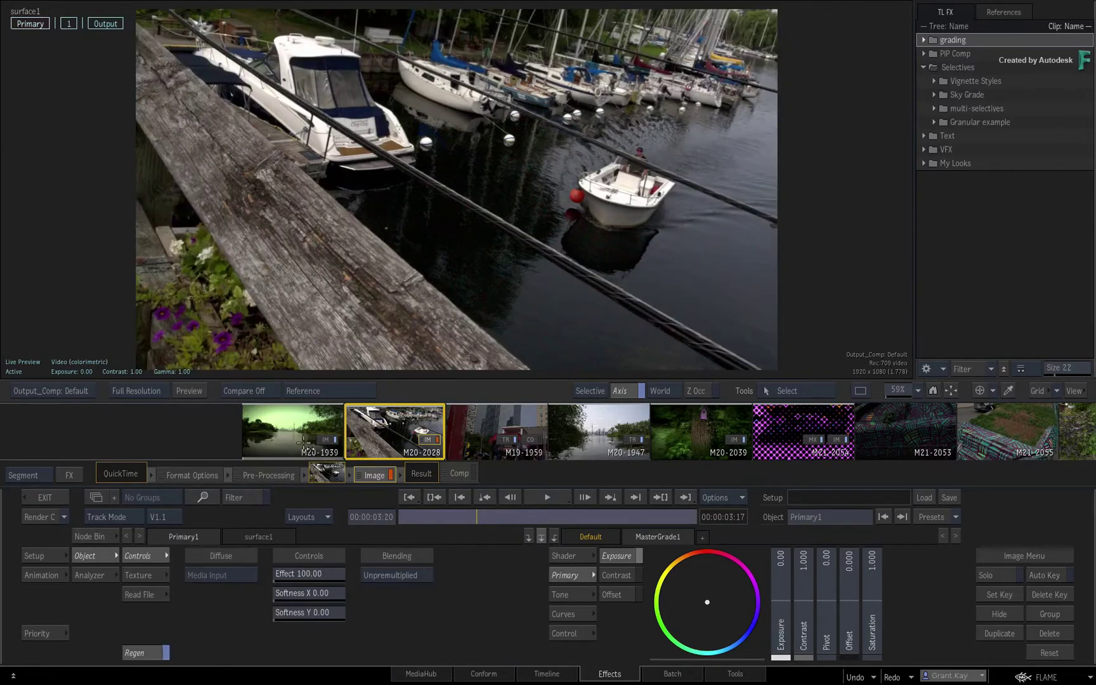
pyautogui.click(294, 437)
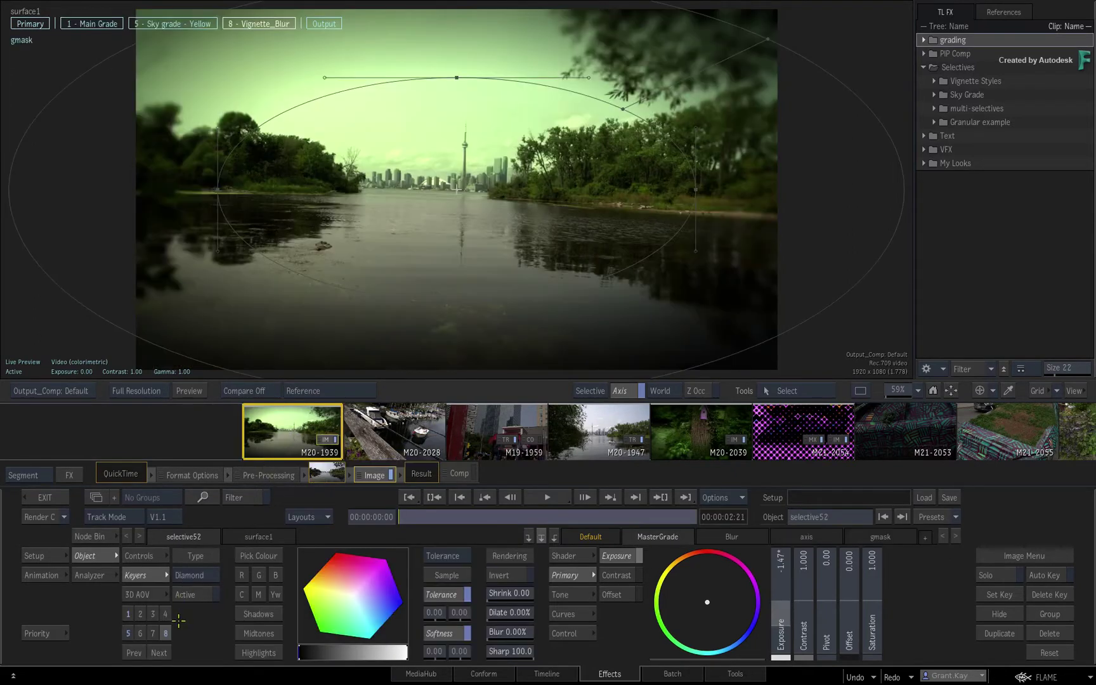
# Pick the main grade selective and compare the boats shot against the lake shot
pyautogui.click(128, 613)
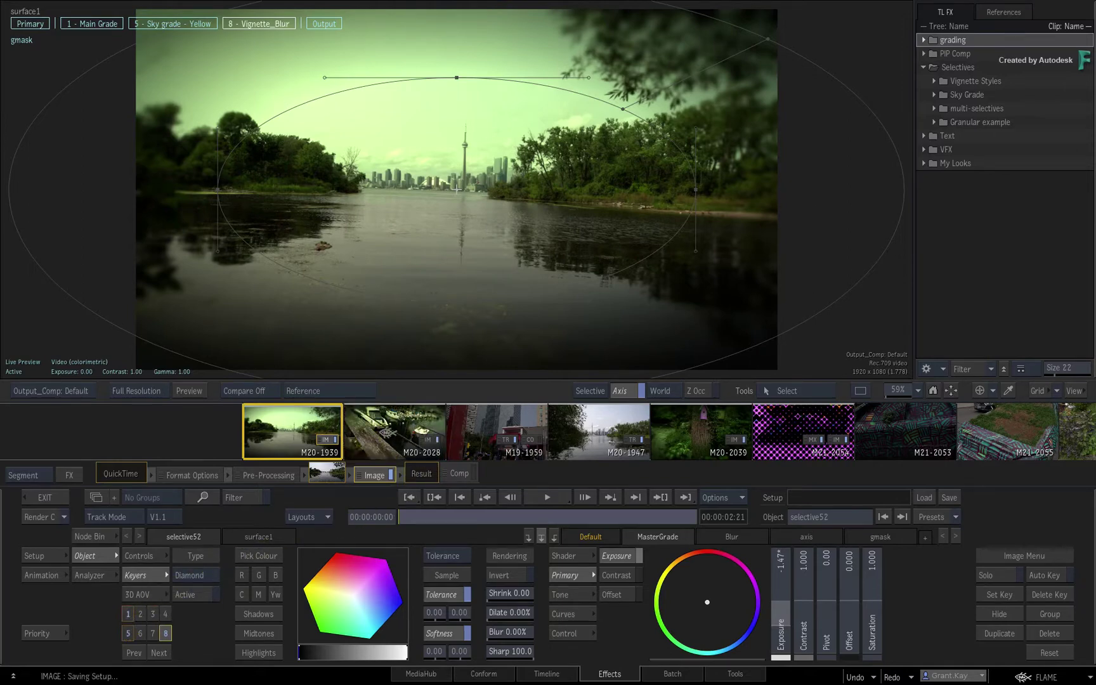
pyautogui.click(384, 438)
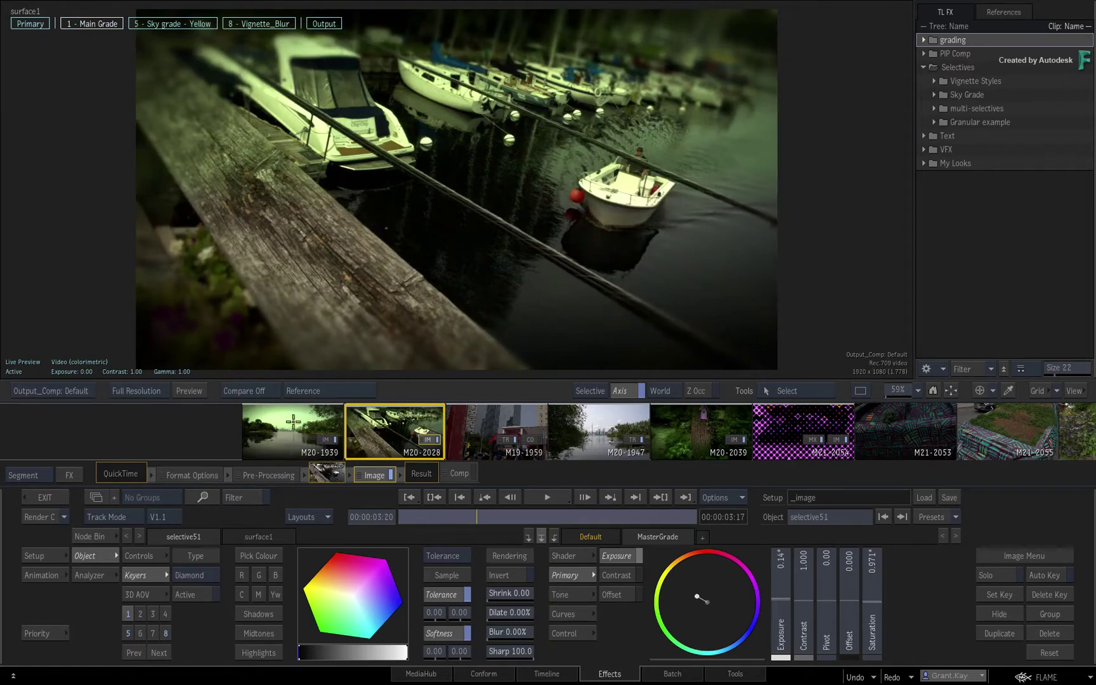
pyautogui.click(293, 421)
pyautogui.click(382, 425)
# Save the lake shot's main grade selective into the library as the Main Grade preset
pyautogui.click(281, 429)
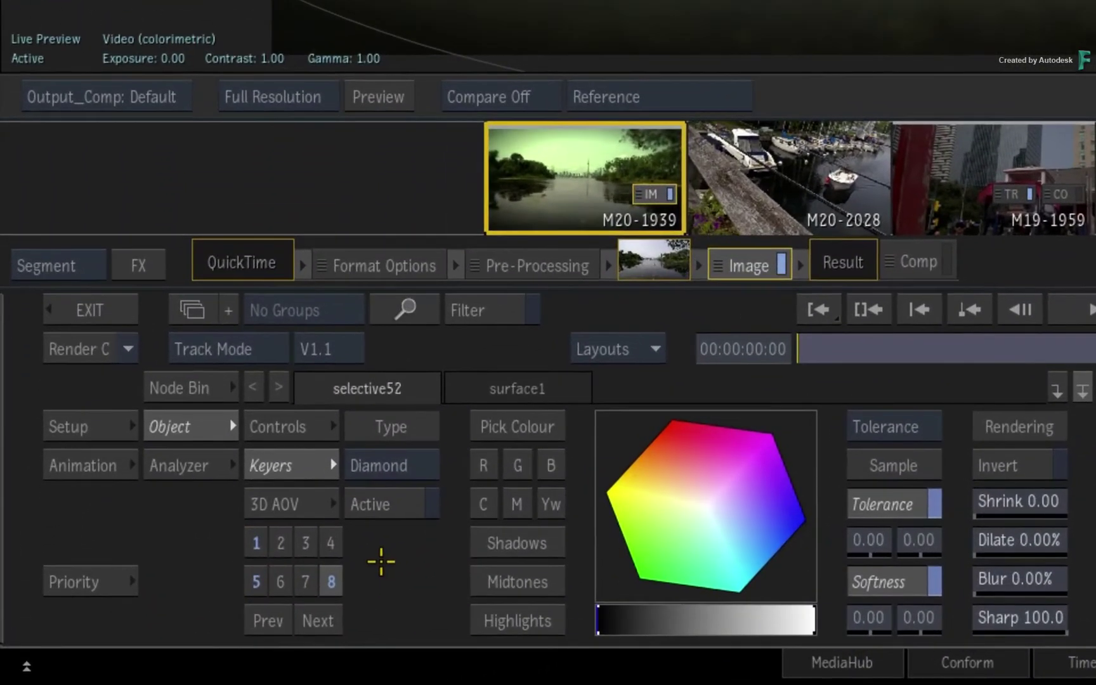
pyautogui.click(256, 543)
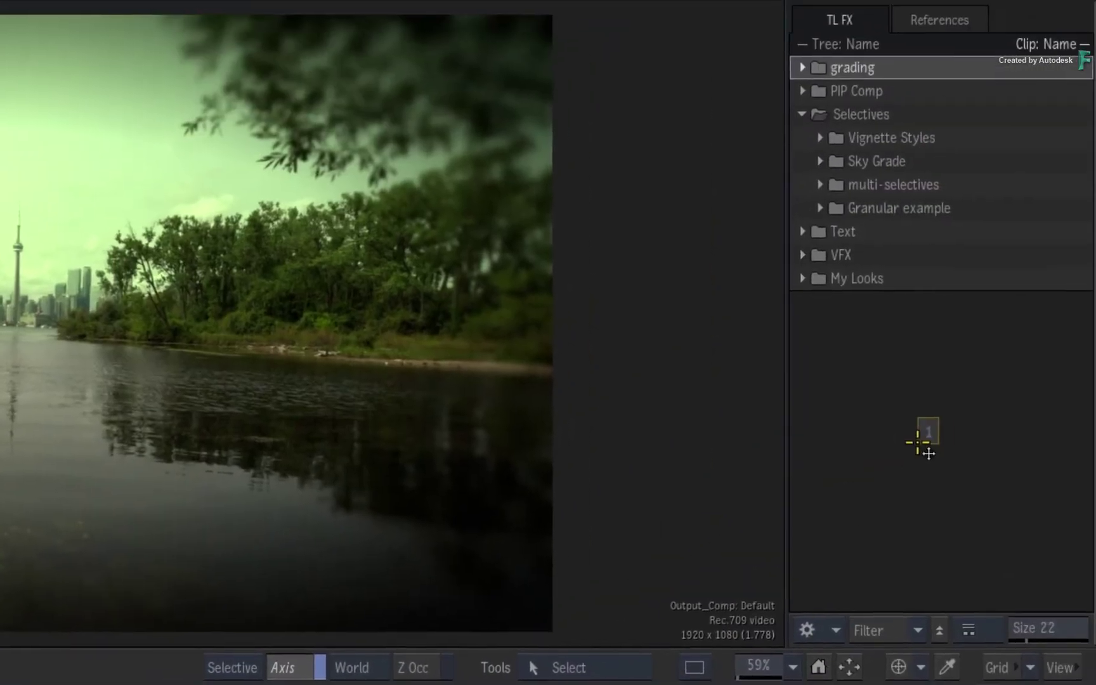
pyautogui.moveTo(256, 541); pyautogui.dragTo(925, 441)
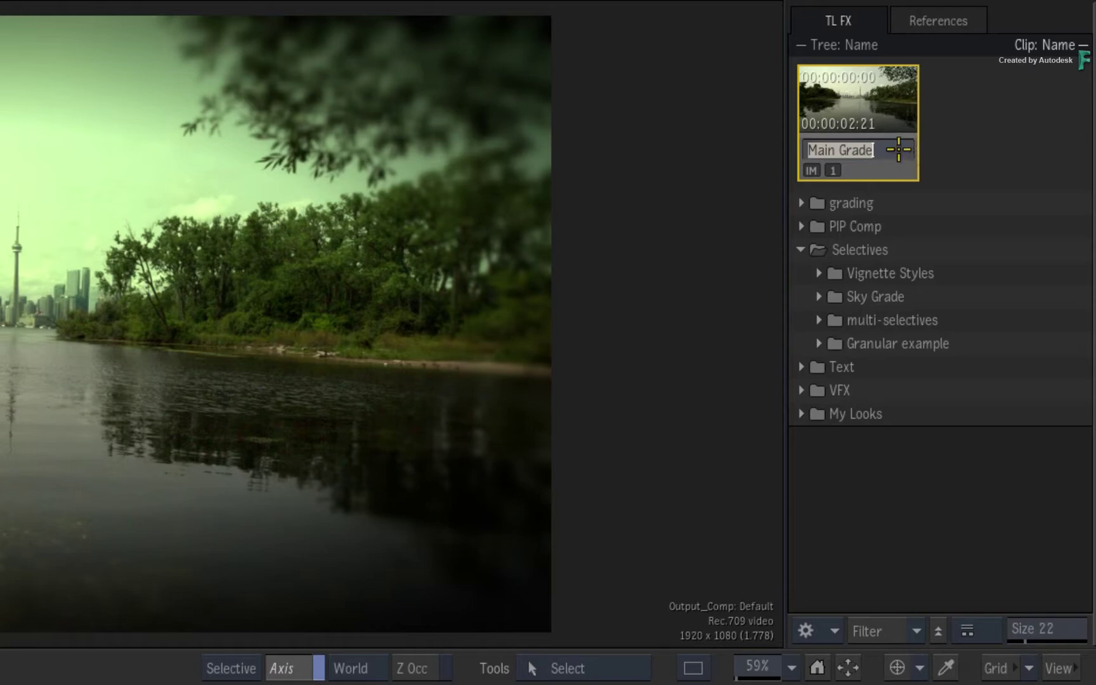
pyautogui.click(990, 143)
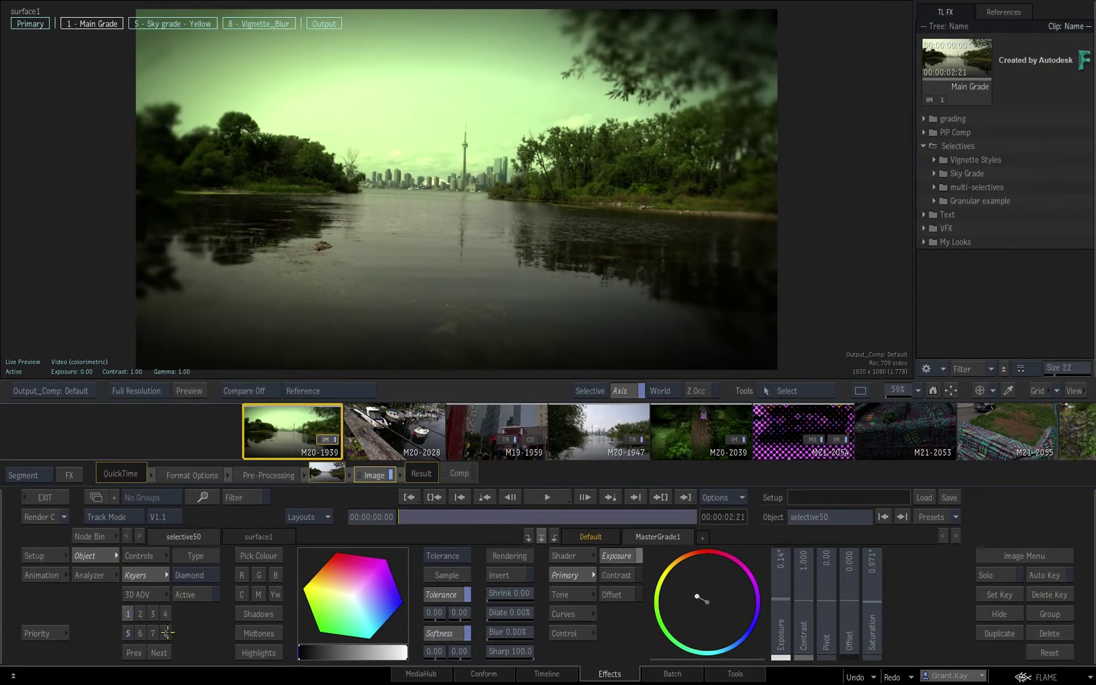
# Select the vignette blur selective and save the current effects as an unnamed setup
pyautogui.click(166, 633)
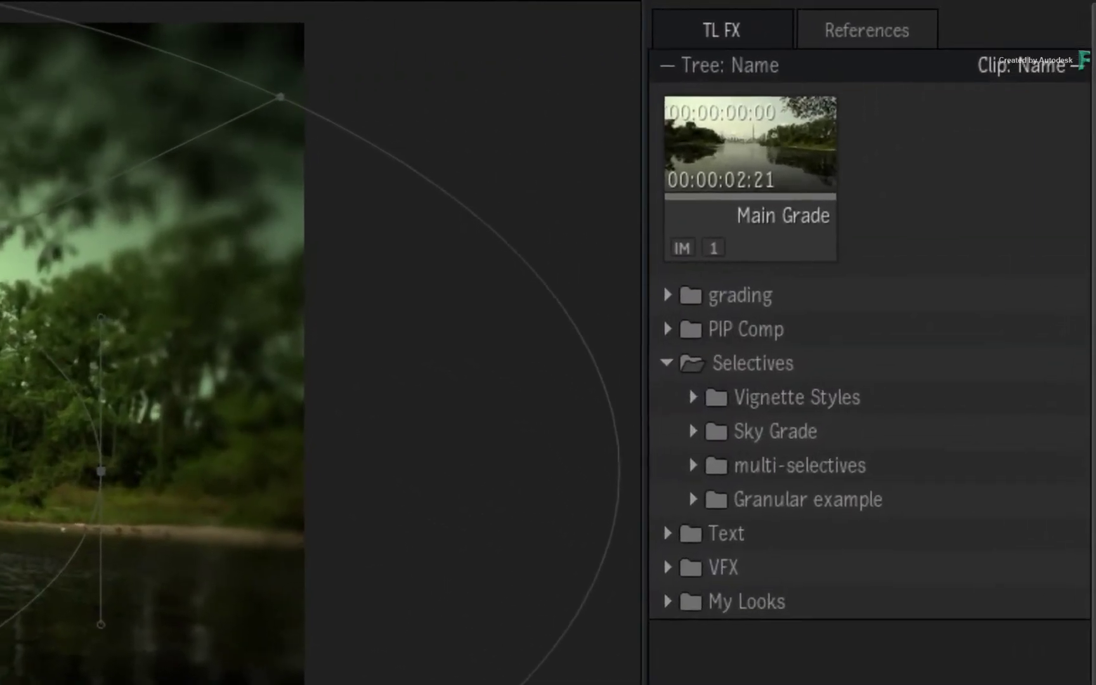
pyautogui.click(865, 220)
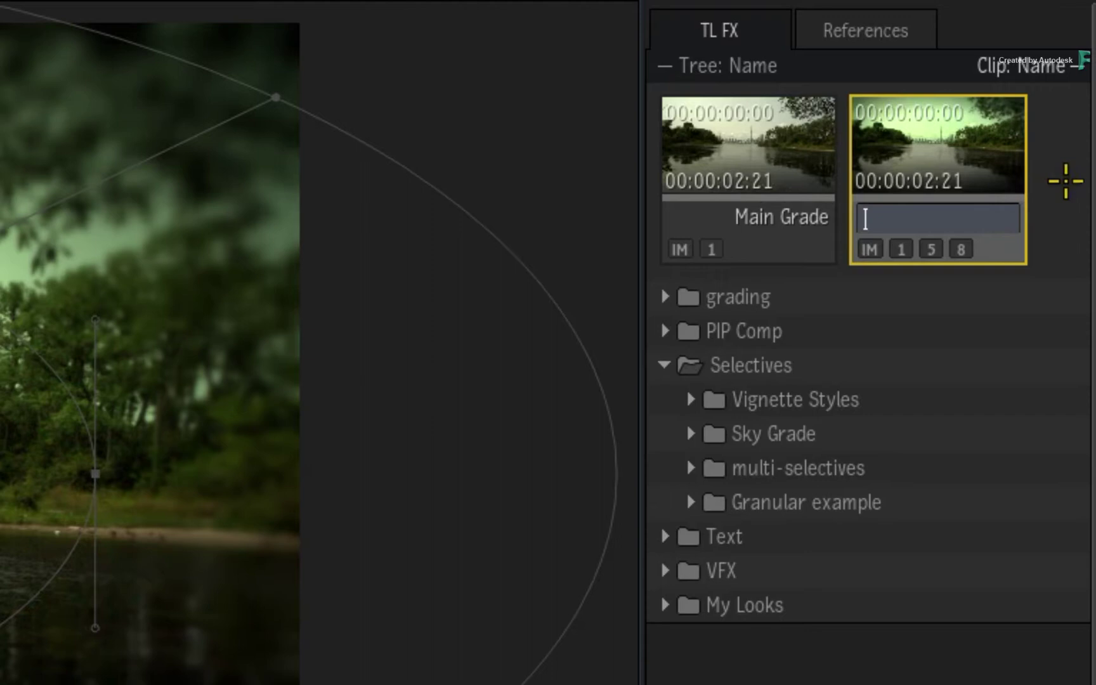
pyautogui.click(1062, 179)
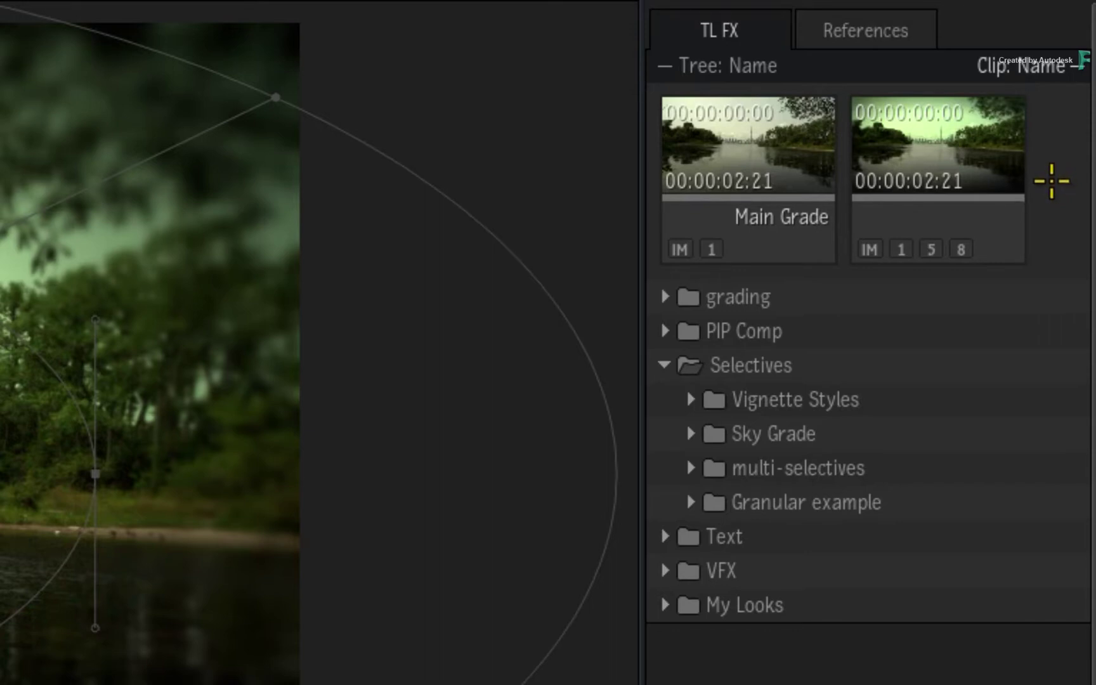
# Select Main Grade and the unnamed setup in a widened Explorer, then drag both into grading
pyautogui.moveTo(641, 212); pyautogui.dragTo(318, 225)
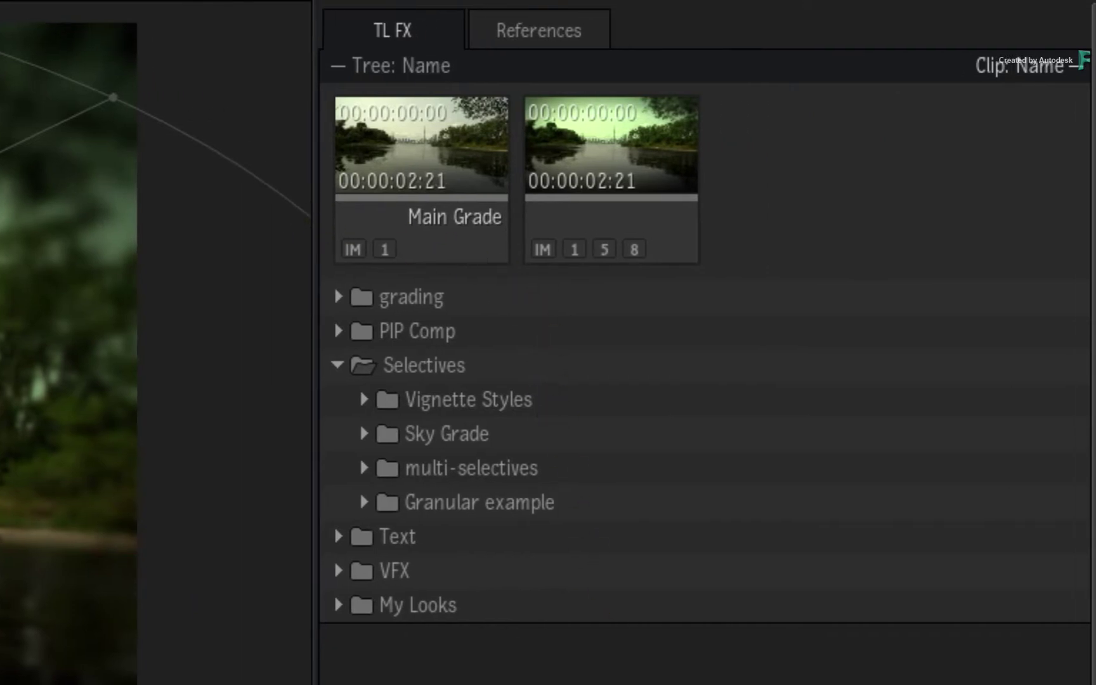
pyautogui.hotkey('ctrl', 'Tab')
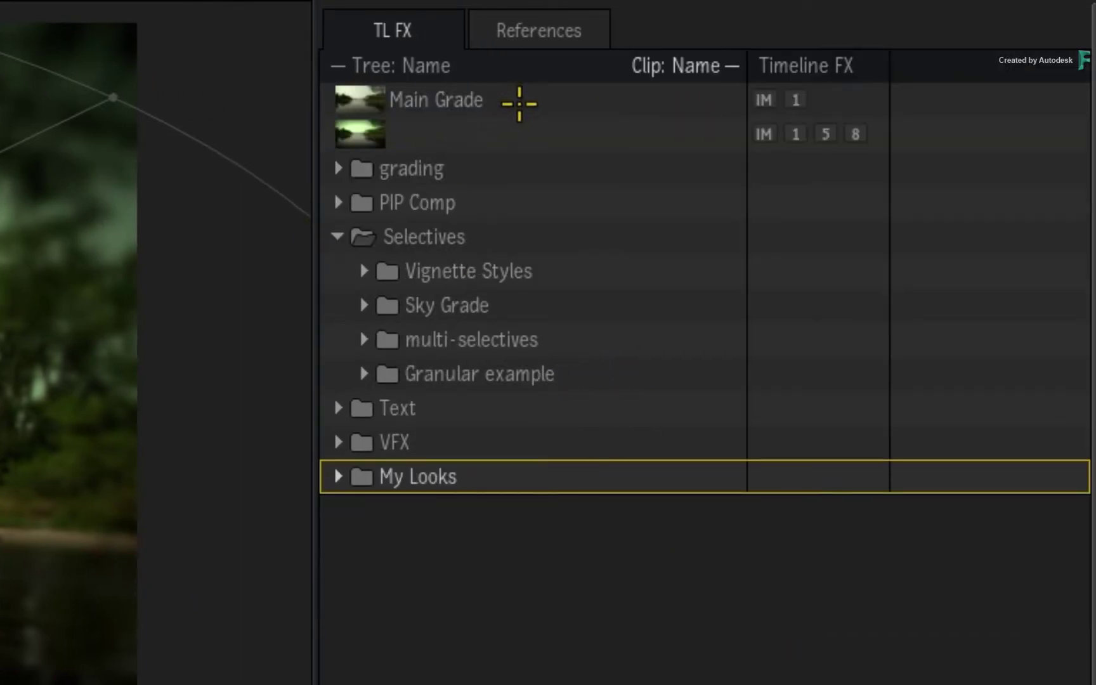
pyautogui.click(516, 103)
pyautogui.keyDown('ctrl'); pyautogui.click(507, 137); pyautogui.keyUp('ctrl')
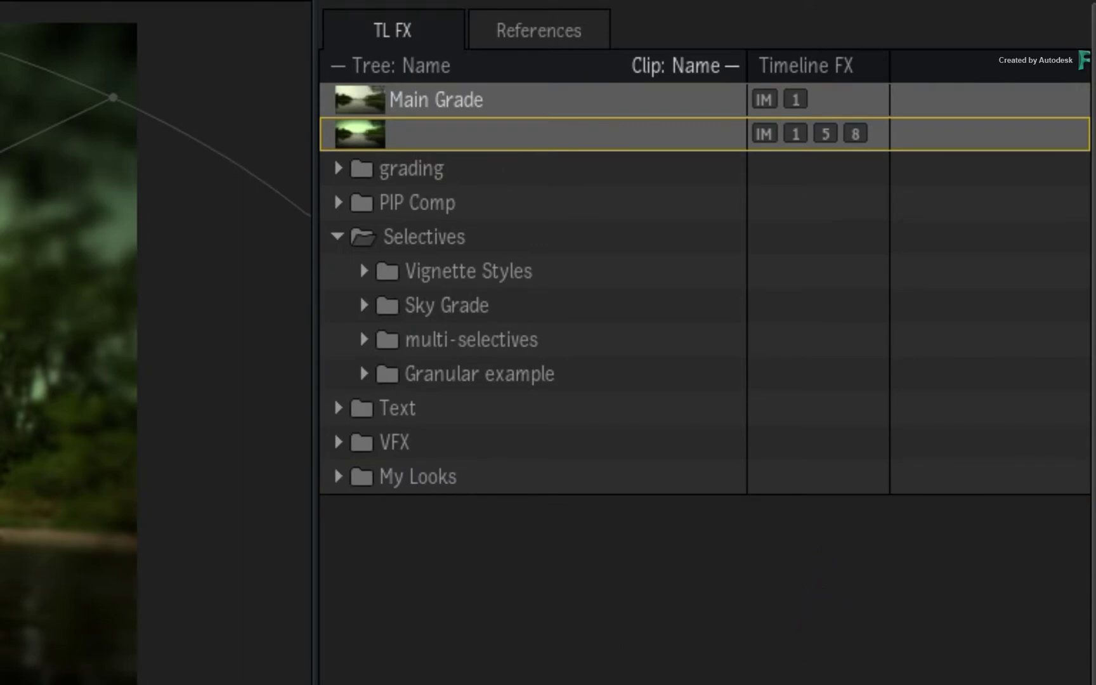
pyautogui.press('t')
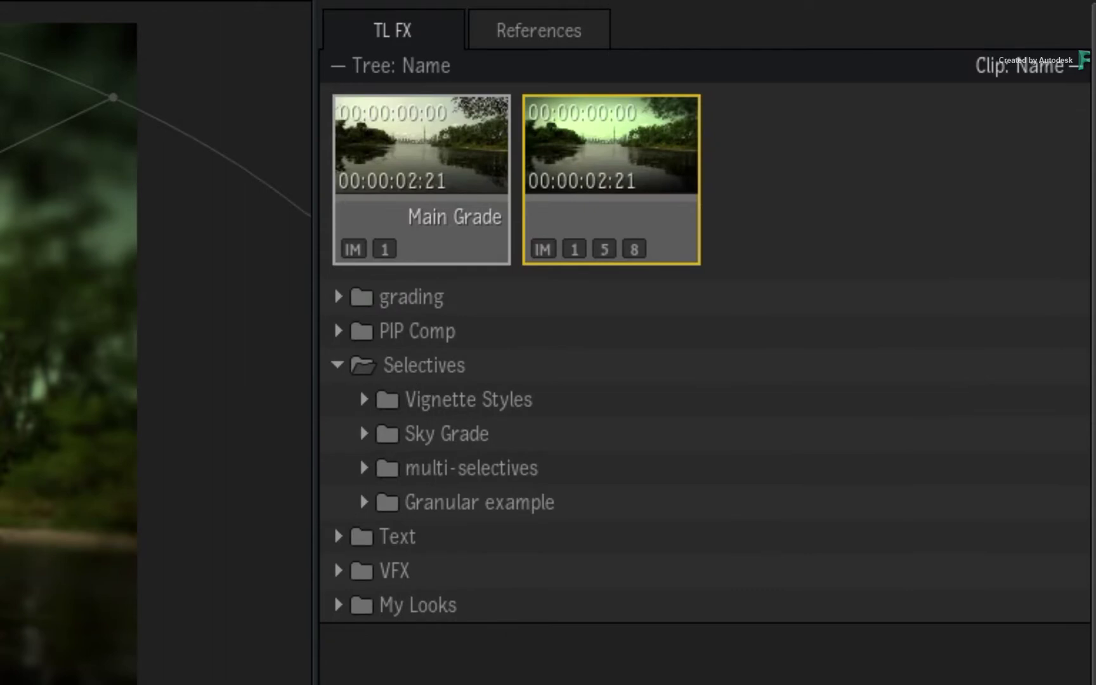
pyautogui.moveTo(611, 171); pyautogui.dragTo(778, 311)
pyautogui.press('t')
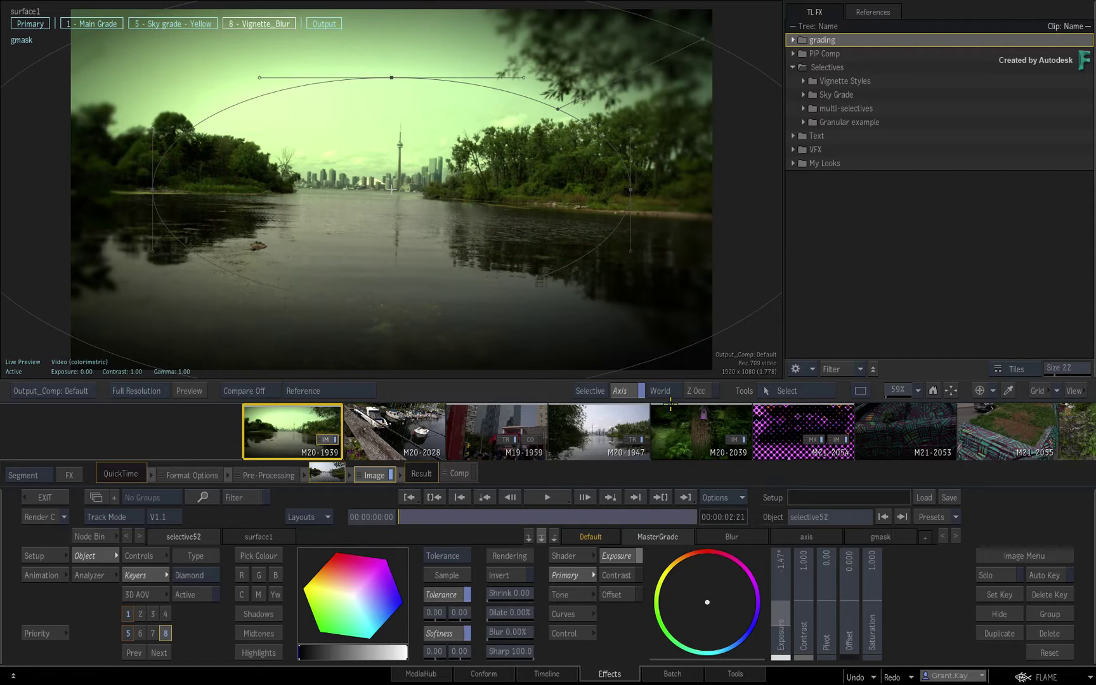
# Dismiss the Image tab's save options, switch to 1 - Main Grade, and open its save menu
pyautogui.rightClick(369, 473)
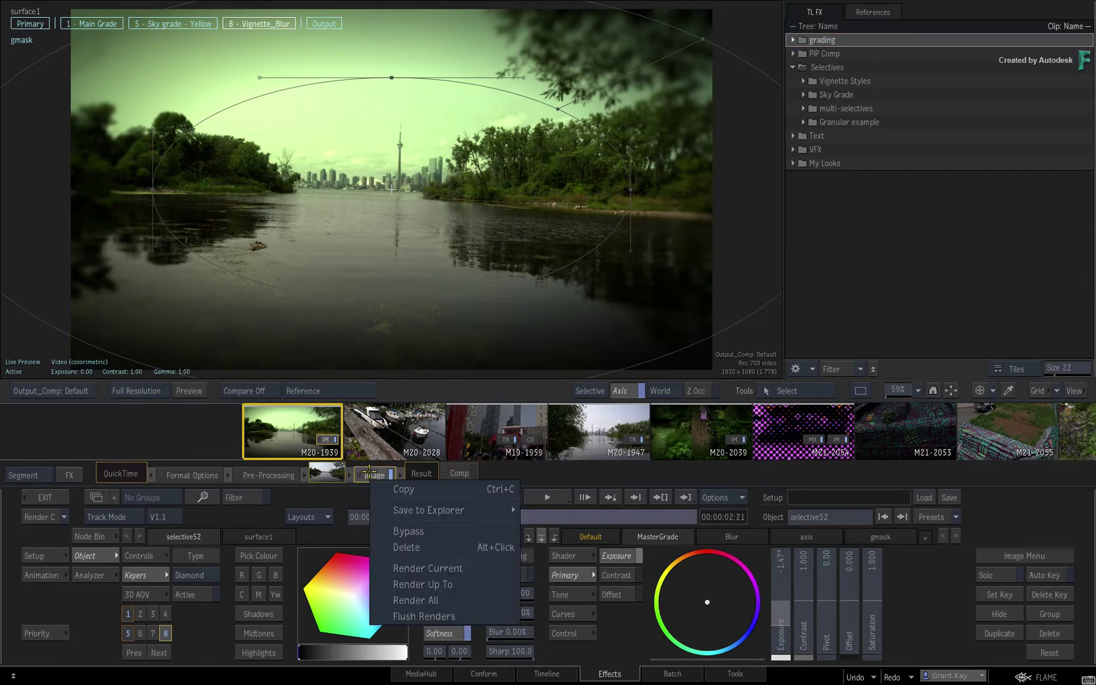
pyautogui.moveTo(429, 509)
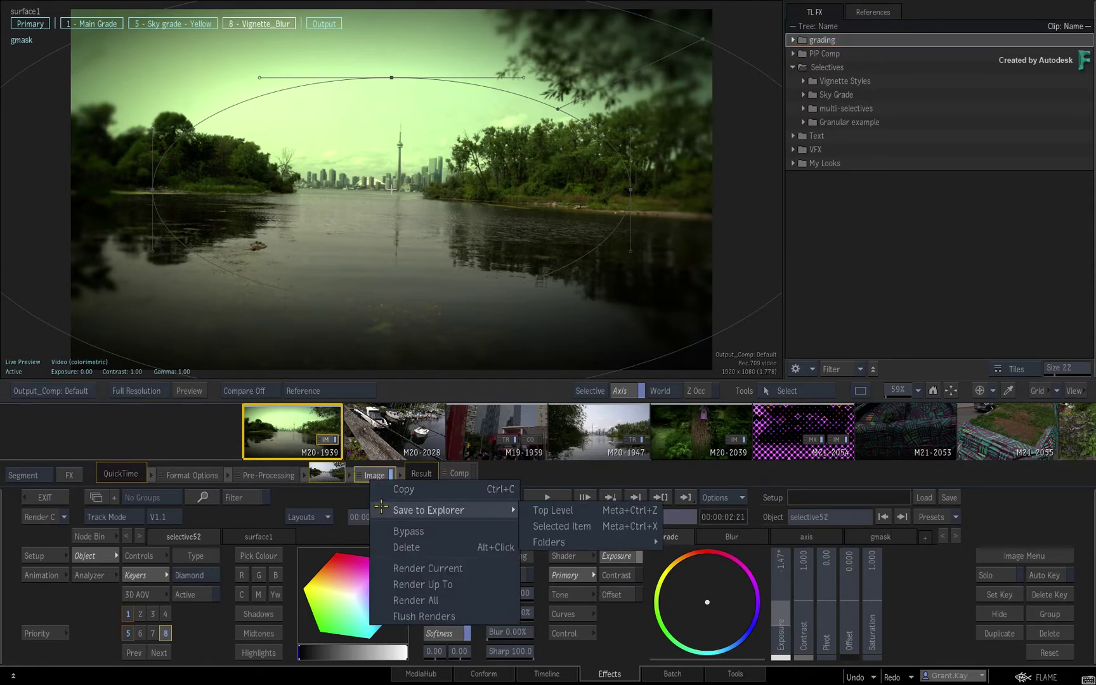
pyautogui.click(344, 498)
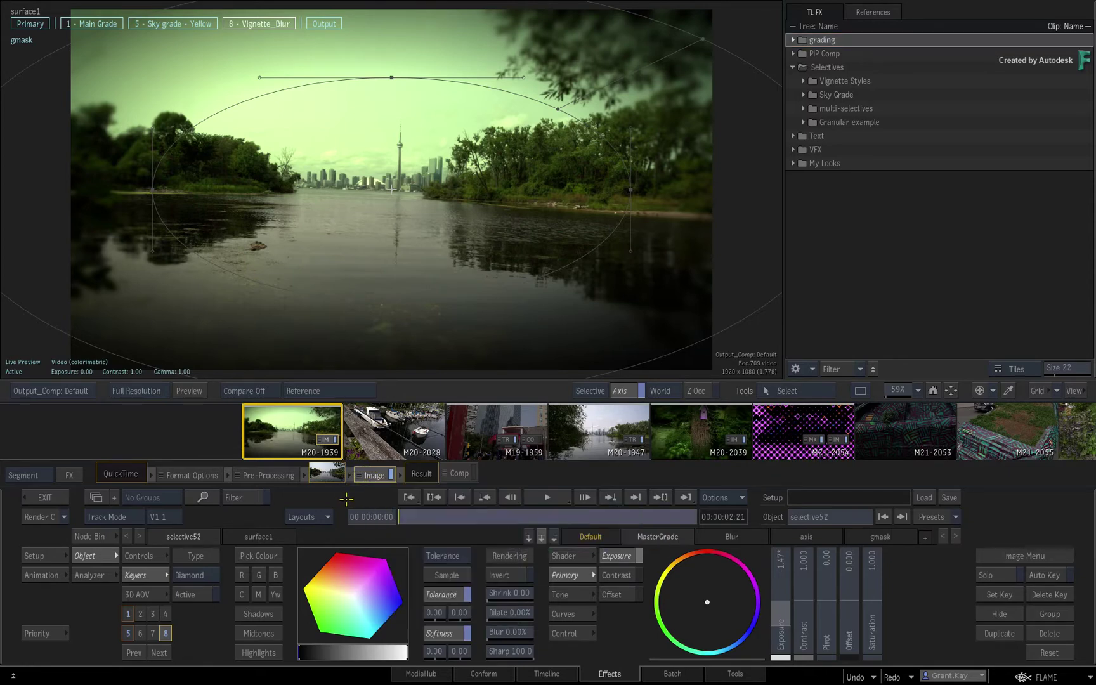
pyautogui.click(91, 23)
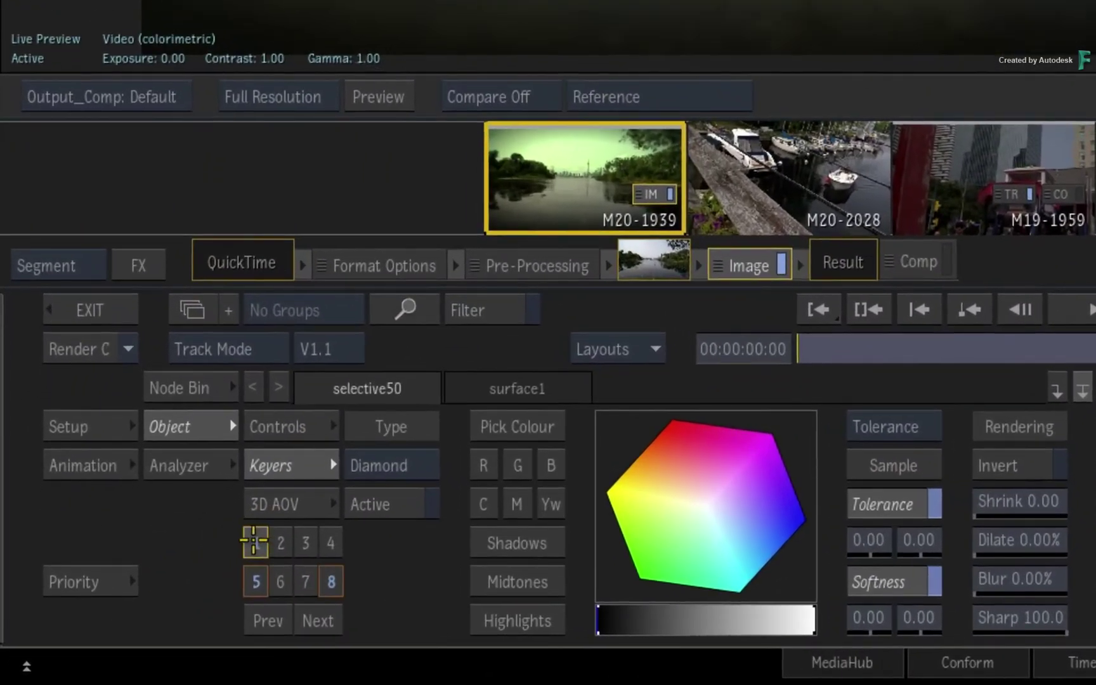
pyautogui.rightClick(258, 542)
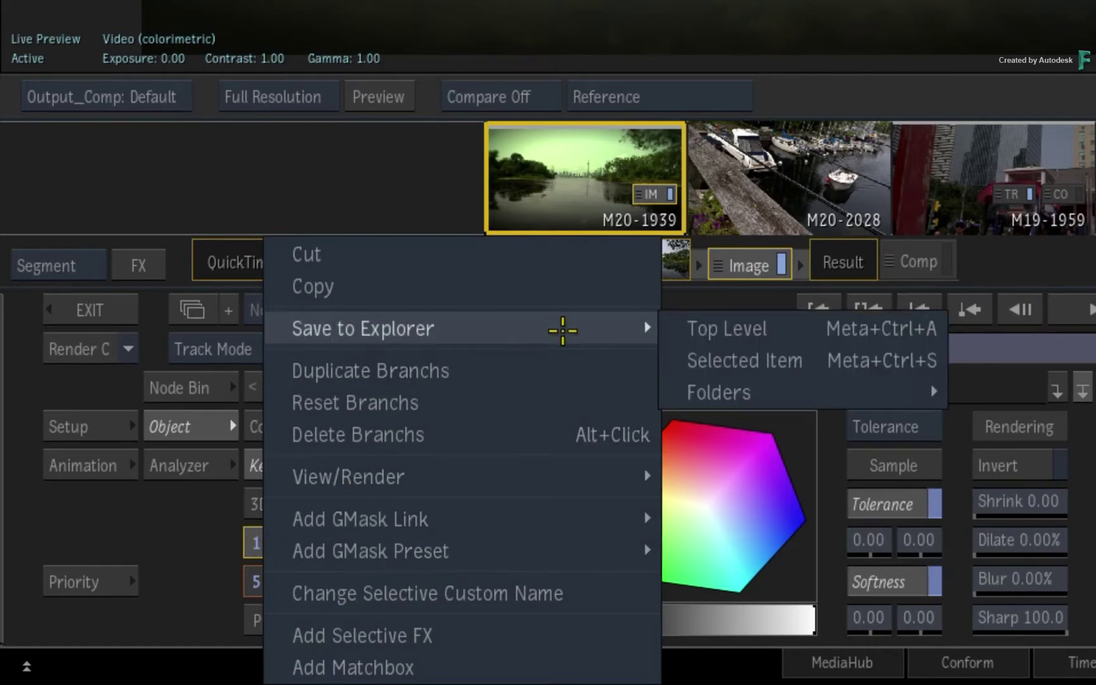
pyautogui.moveTo(182, 506)
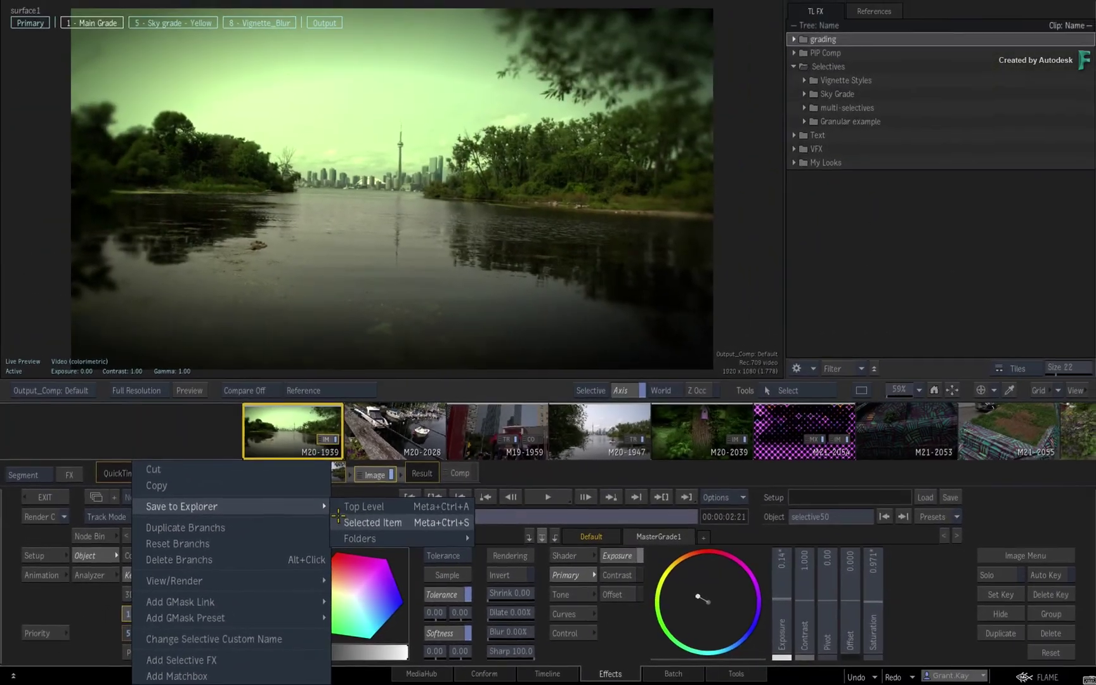
# Save the Main Grade selective to the Explorer's Top Level, then to Selected Item
pyautogui.click(339, 508)
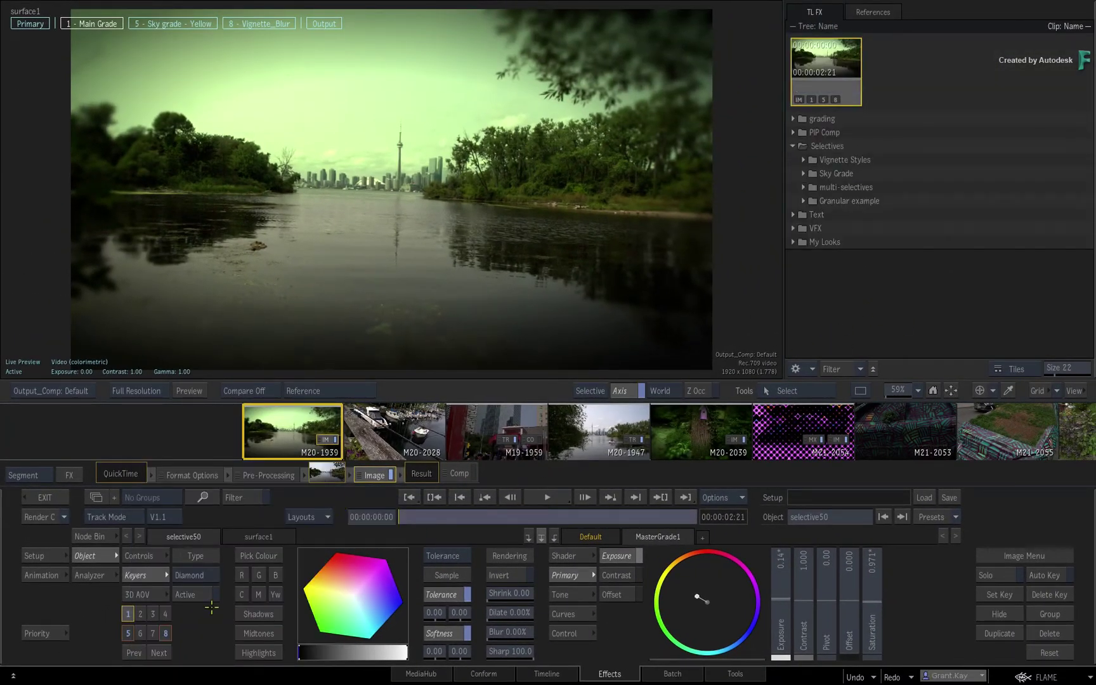
pyautogui.rightClick(126, 614)
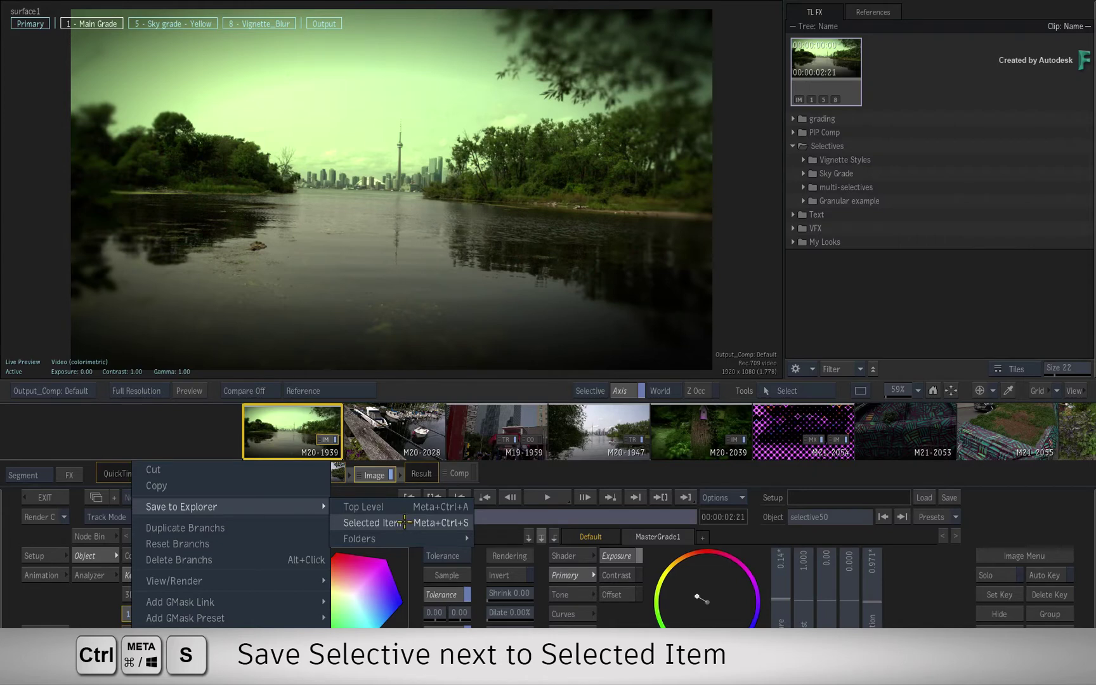
pyautogui.click(402, 515)
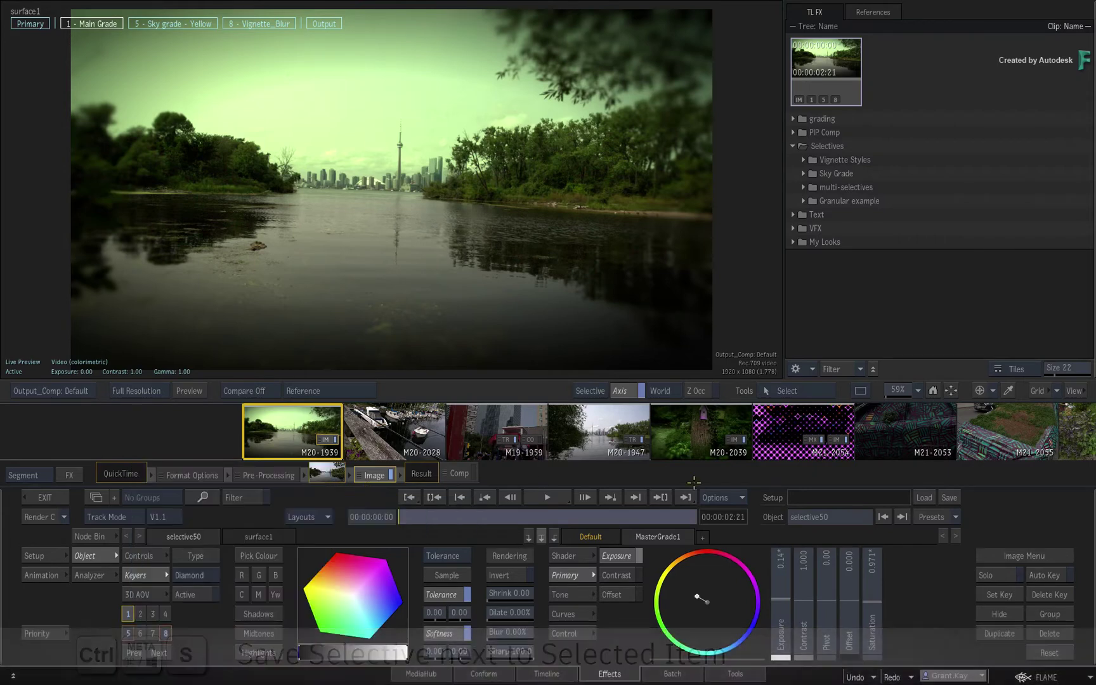
pyautogui.click(1050, 676)
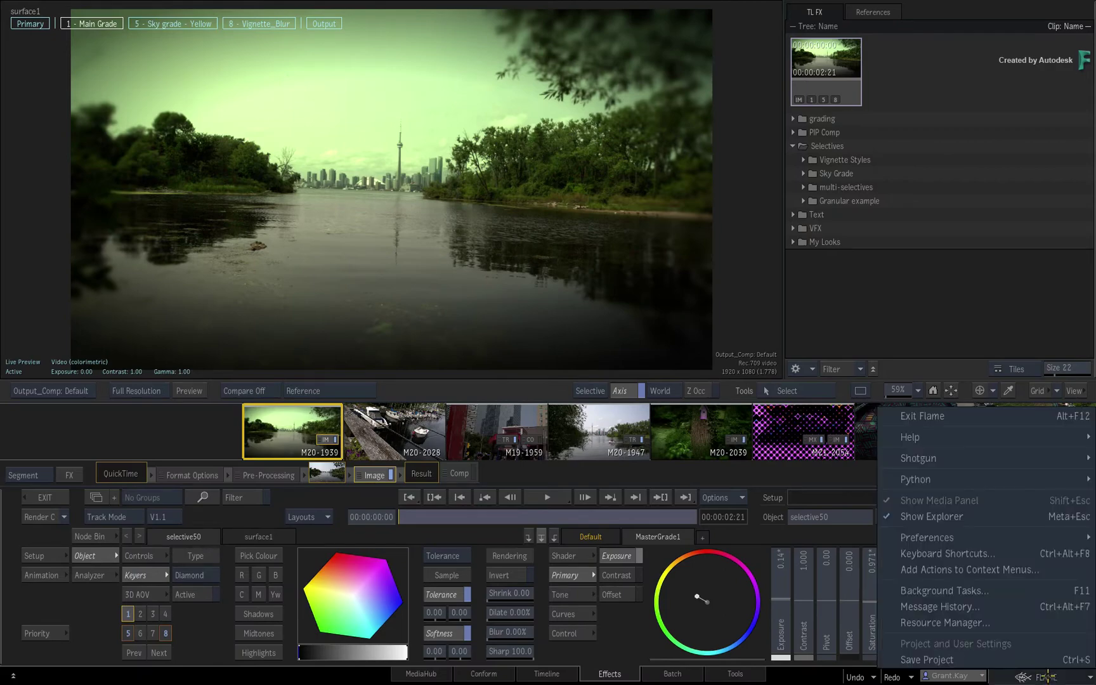
pyautogui.click(1011, 552)
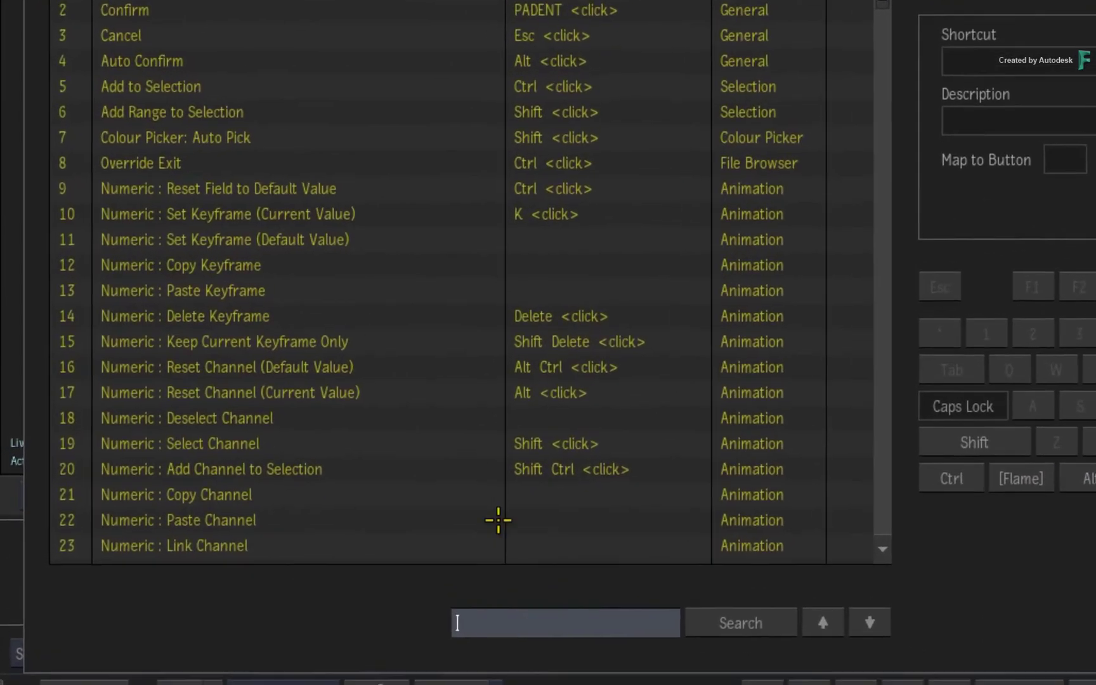
pyautogui.write('exp')
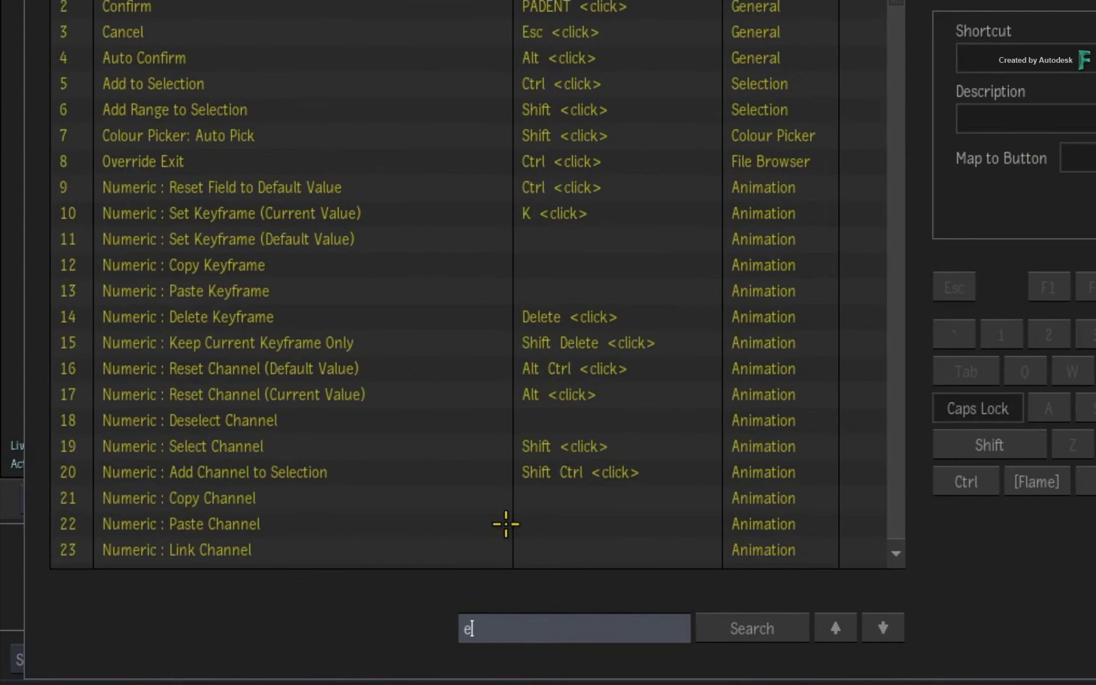
pyautogui.write('lorer')
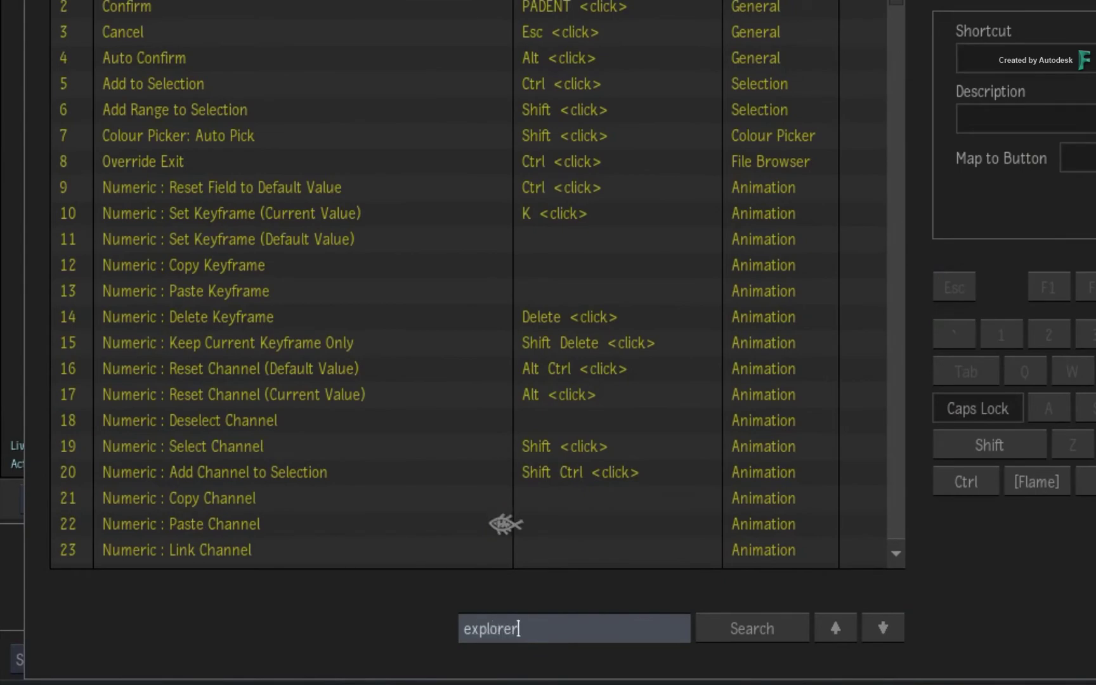
pyautogui.press('Return')
pyautogui.scroll(-5, 894, 319)
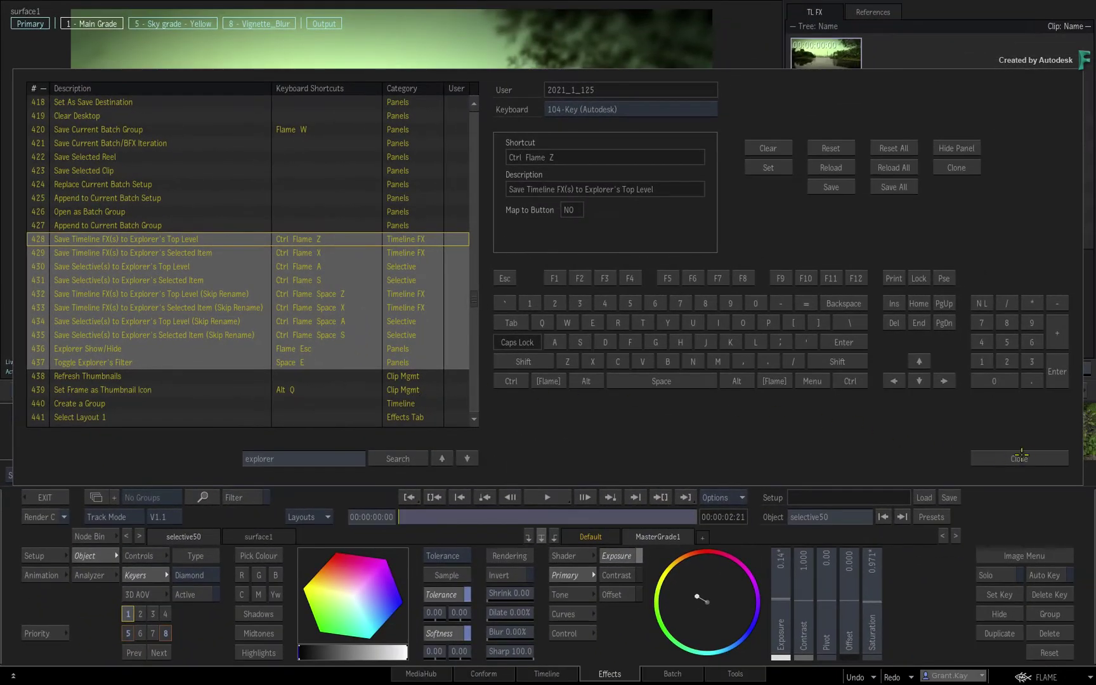
pyautogui.click(1035, 454)
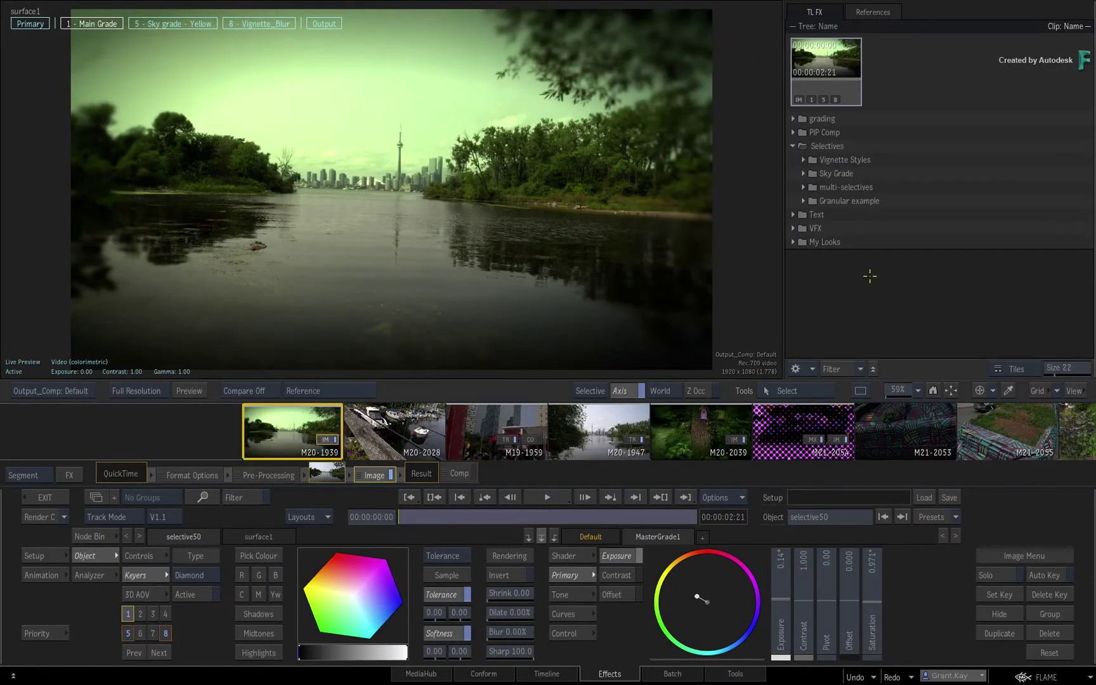
# Drag the saved setup at the top of the TL FX tree out of the Explorer
pyautogui.click(820, 60)
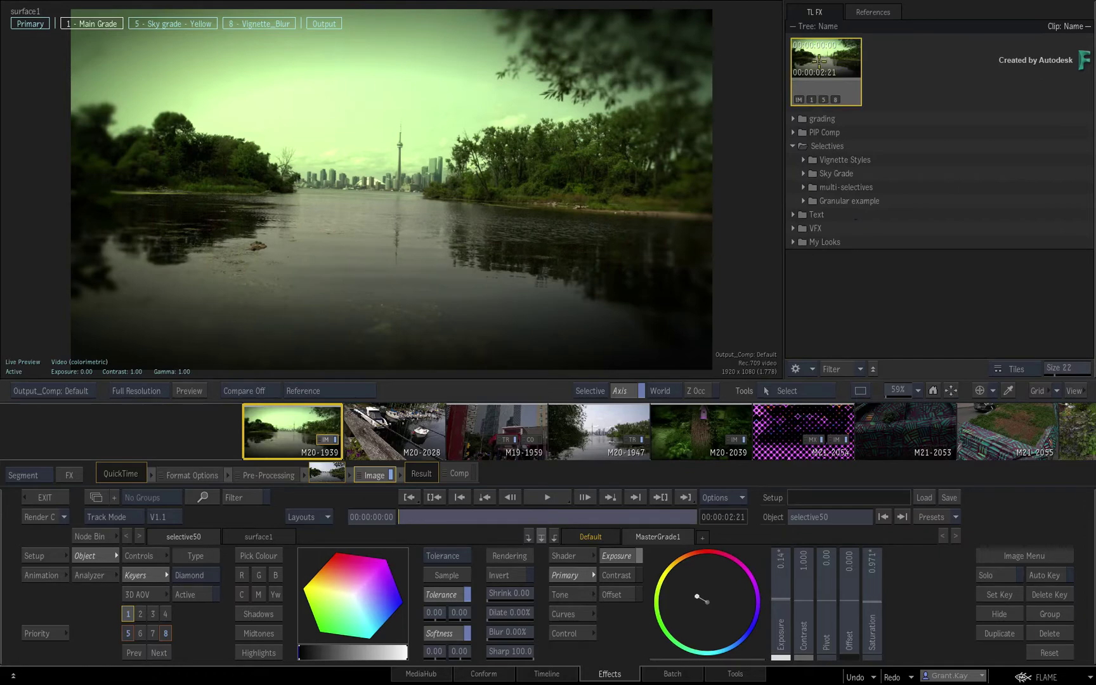
pyautogui.moveTo(848, 66); pyautogui.dragTo(744, 682)
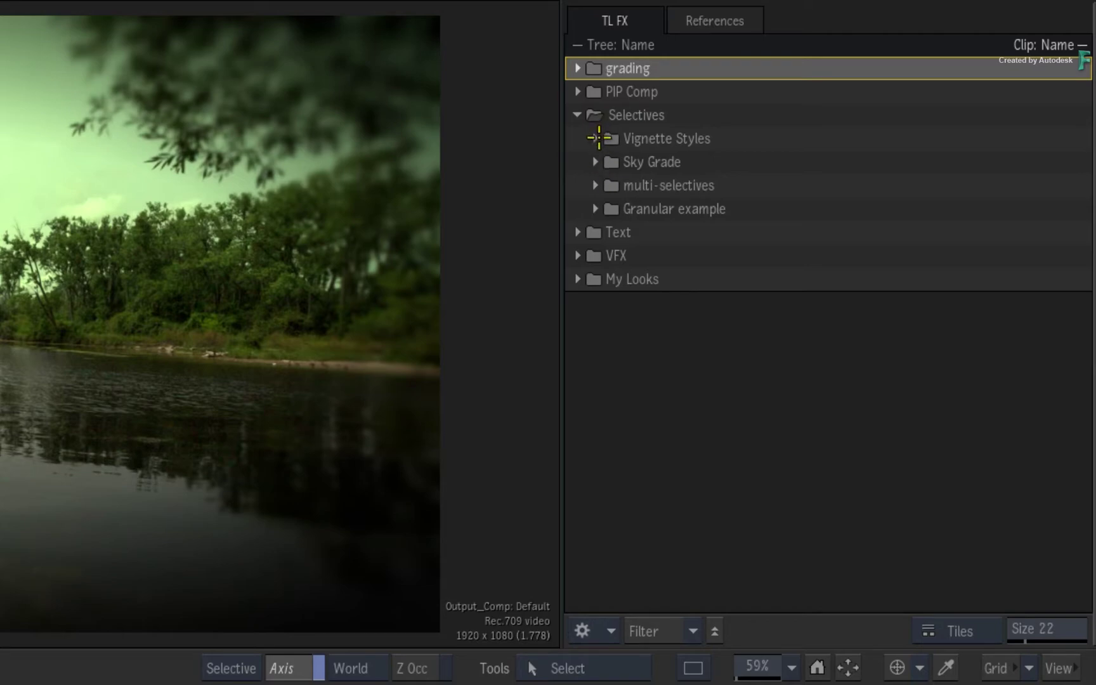
# Expand Vignette Styles and double-click Vignette_Dots to apply it to shot M20-1939
pyautogui.click(597, 139)
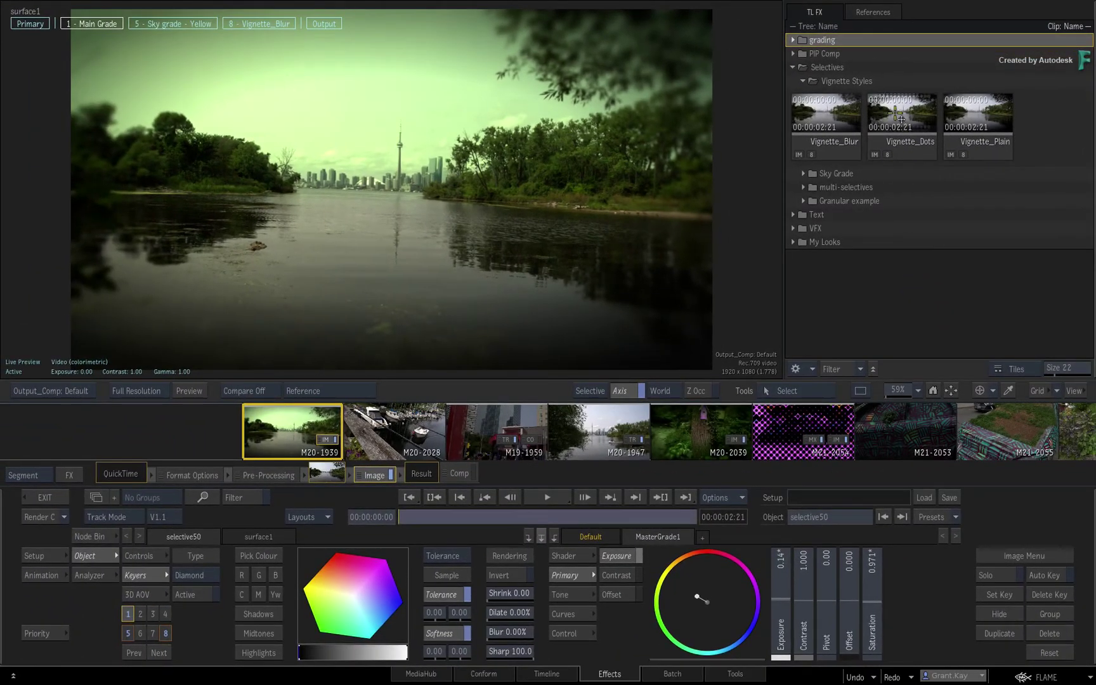
pyautogui.moveTo(898, 116)
pyautogui.mouseDown()
pyautogui.moveTo(292, 443)
pyautogui.moveTo(371, 197)
pyautogui.mouseUp()
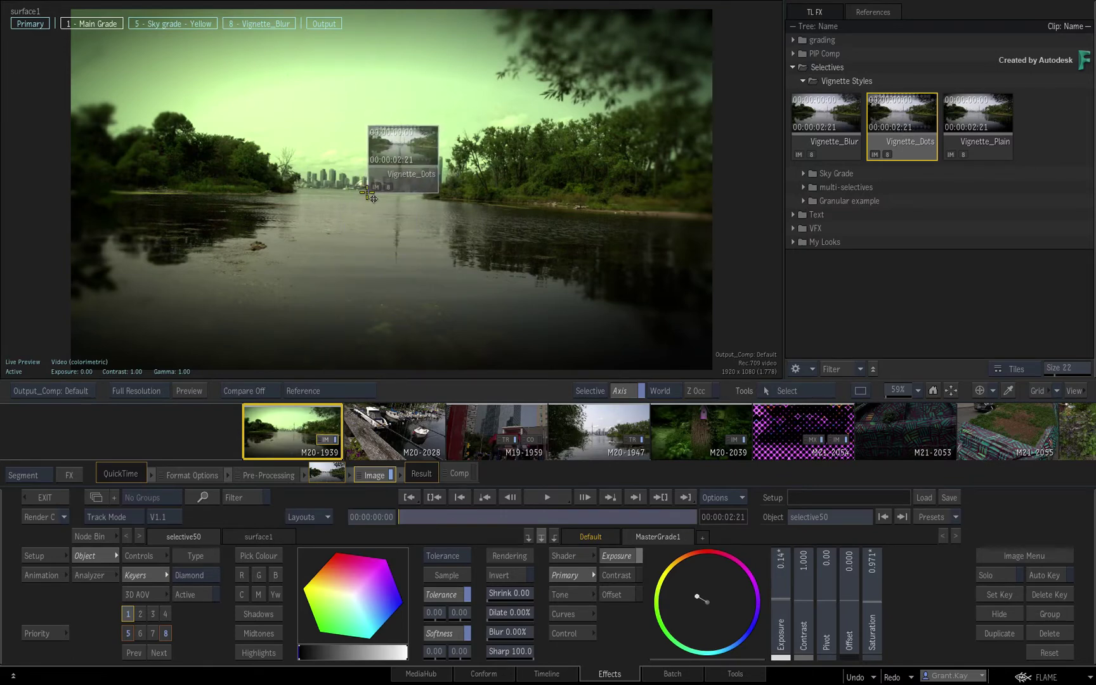
pyautogui.moveTo(371, 196); pyautogui.dragTo(903, 150)
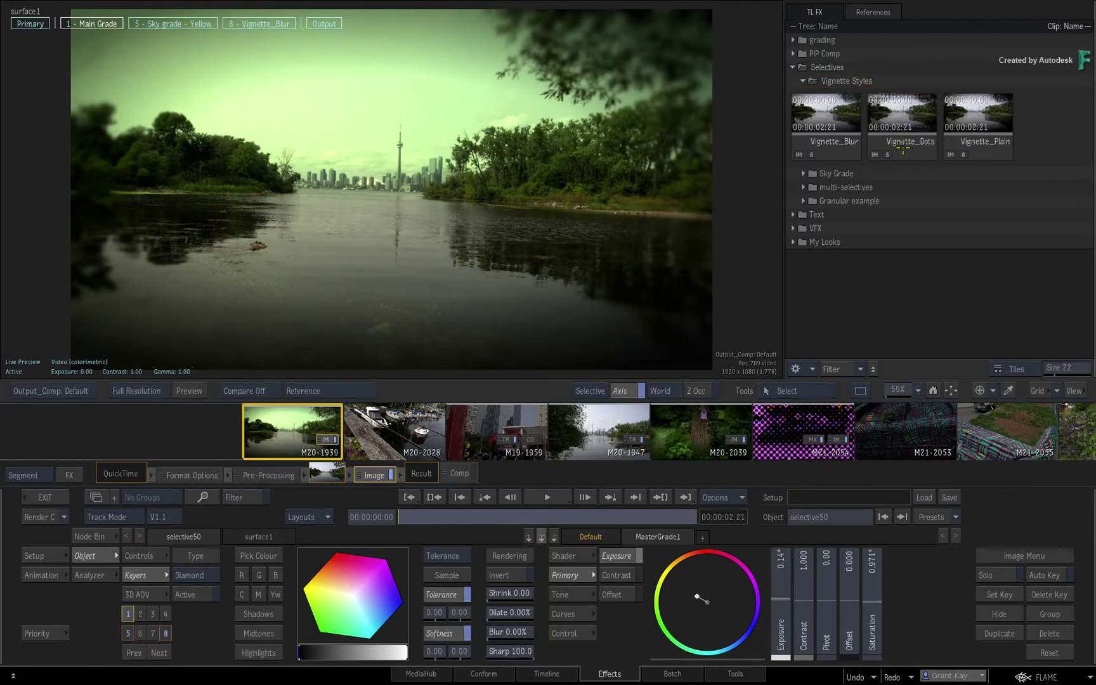
pyautogui.doubleClick(898, 118)
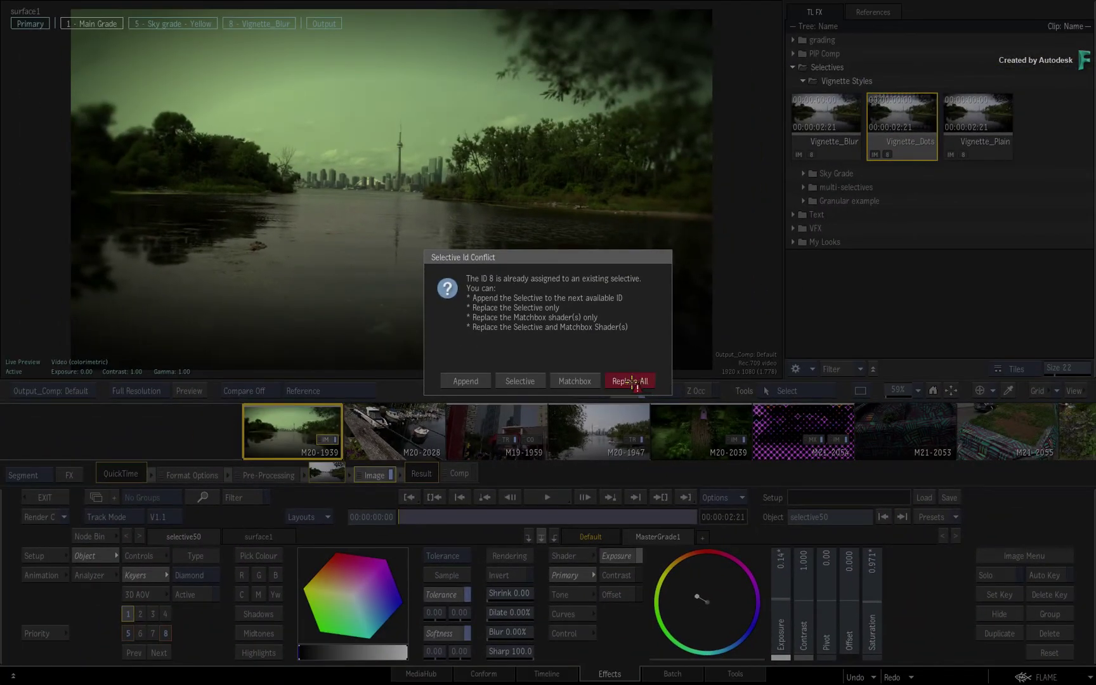
# Choose Replace All in the Selective Id Conflict dialog to swap in Vignette_Dots
pyautogui.click(632, 383)
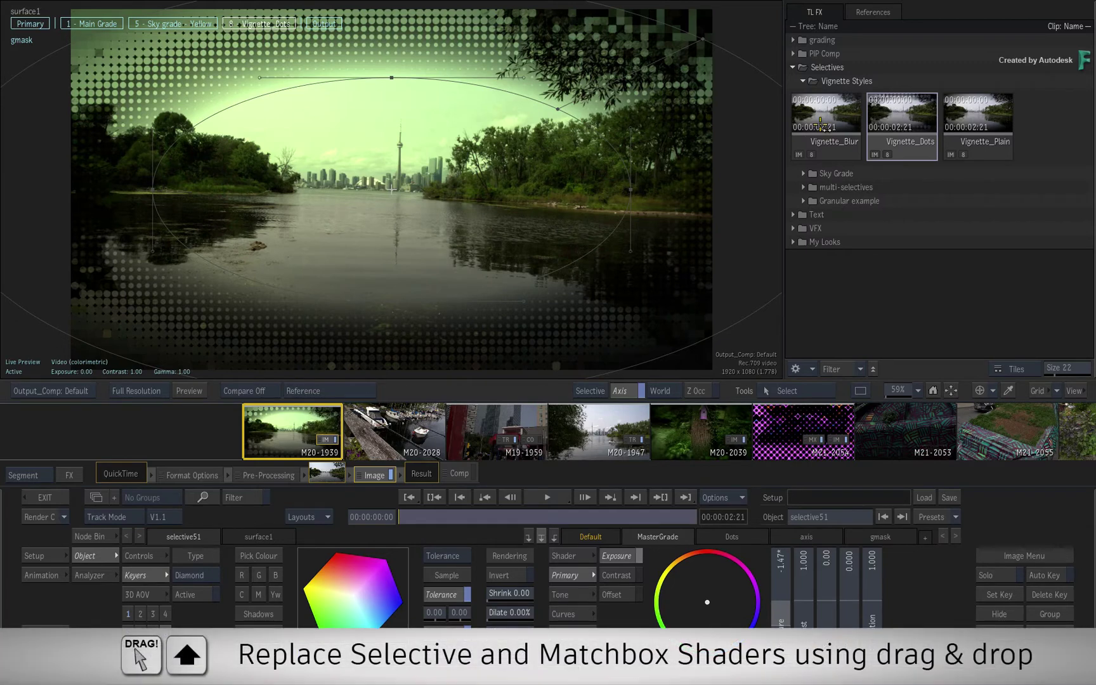
# Swap selective 8's vignette among Vignette_Blur, Vignette_Plain and Vignette_Dots, ending on Vignette_Dots
pyautogui.moveTo(822, 118)
pyautogui.mouseDown()
pyautogui.moveTo(675, 151)
pyautogui.moveTo(425, 171)
pyautogui.mouseUp()
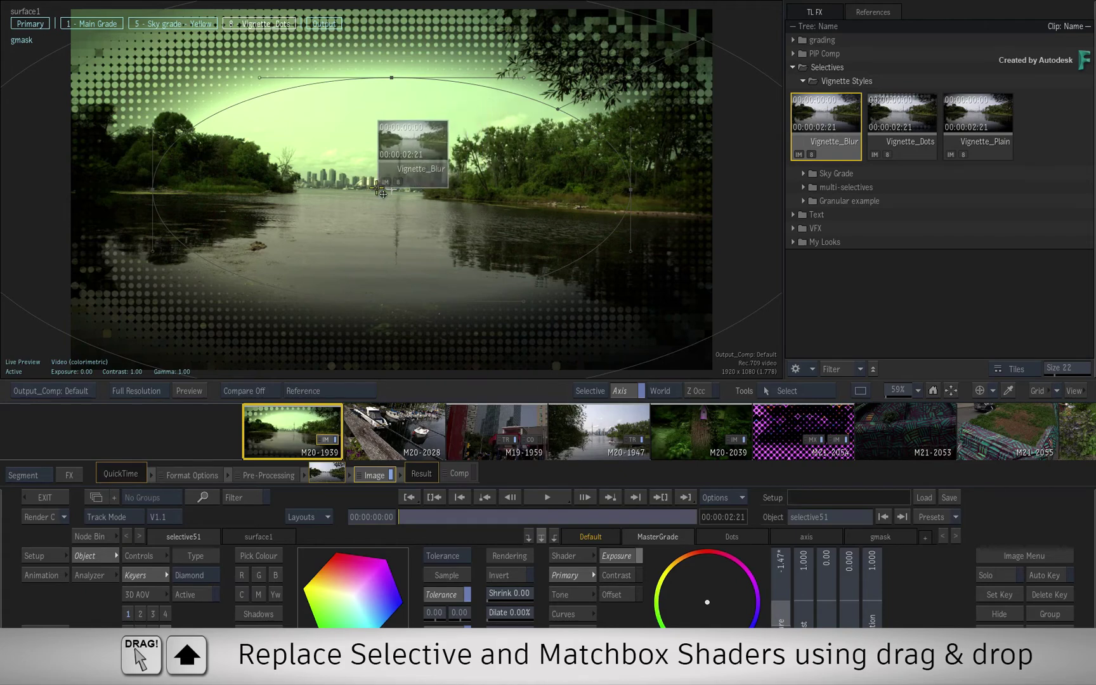
pyautogui.moveTo(426, 171); pyautogui.dragTo(379, 199)
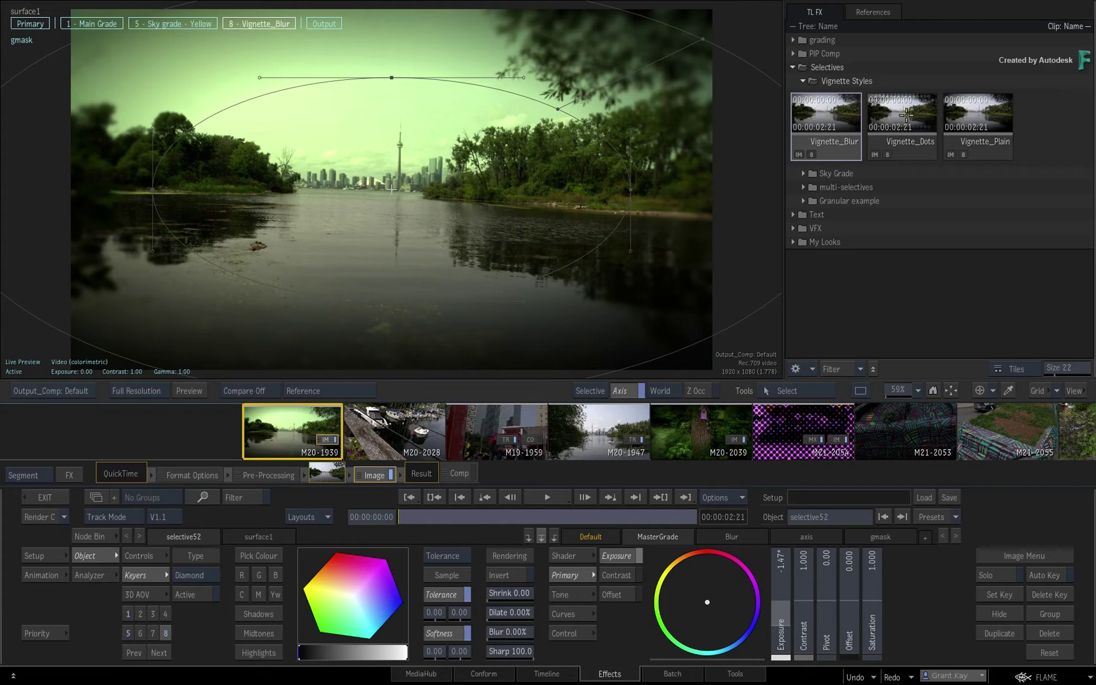
pyautogui.moveTo(971, 118)
pyautogui.mouseDown()
pyautogui.moveTo(900, 141)
pyautogui.moveTo(408, 194)
pyautogui.mouseUp()
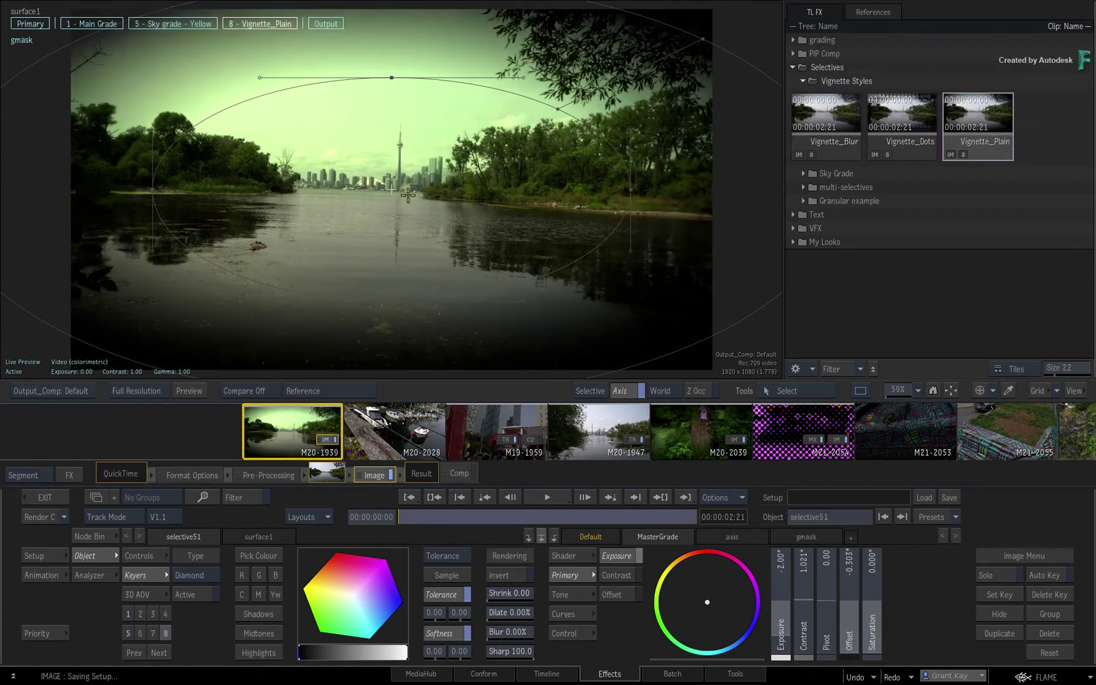
pyautogui.moveTo(902, 125); pyautogui.dragTo(403, 197)
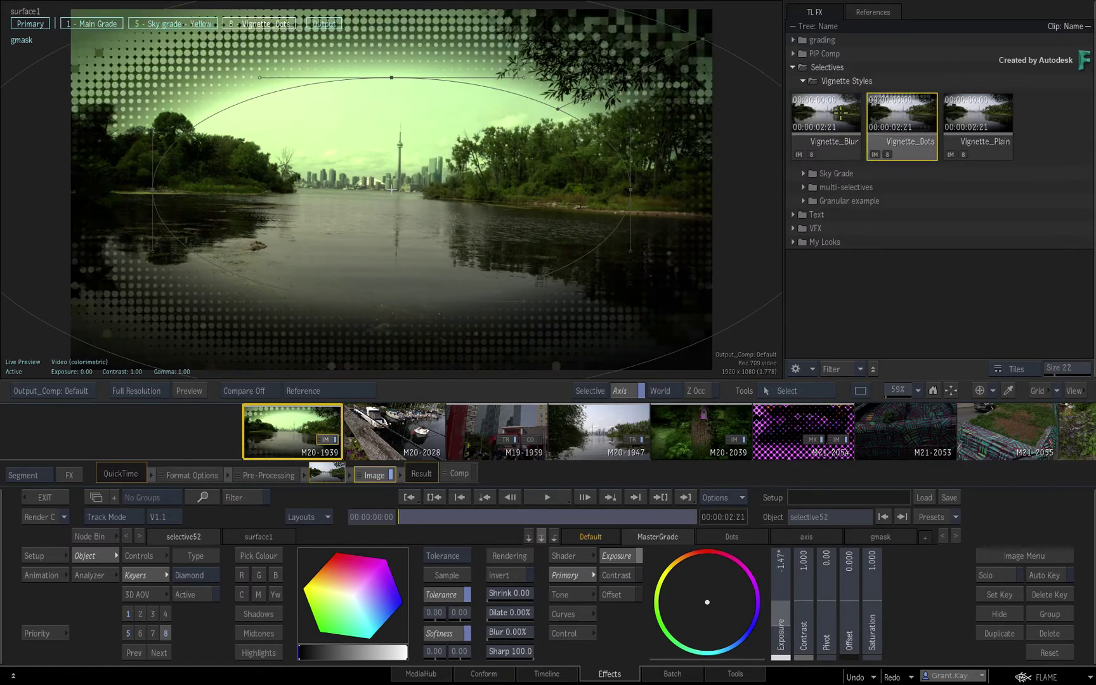
pyautogui.moveTo(826, 120); pyautogui.dragTo(391, 192)
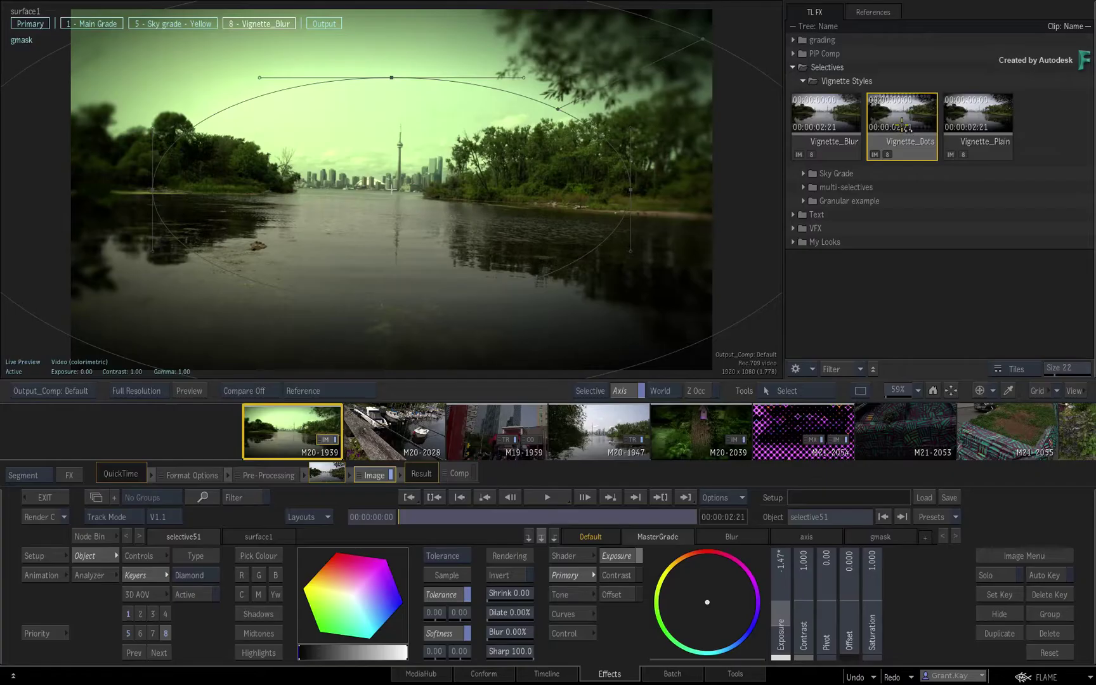
pyautogui.moveTo(902, 120); pyautogui.dragTo(369, 175)
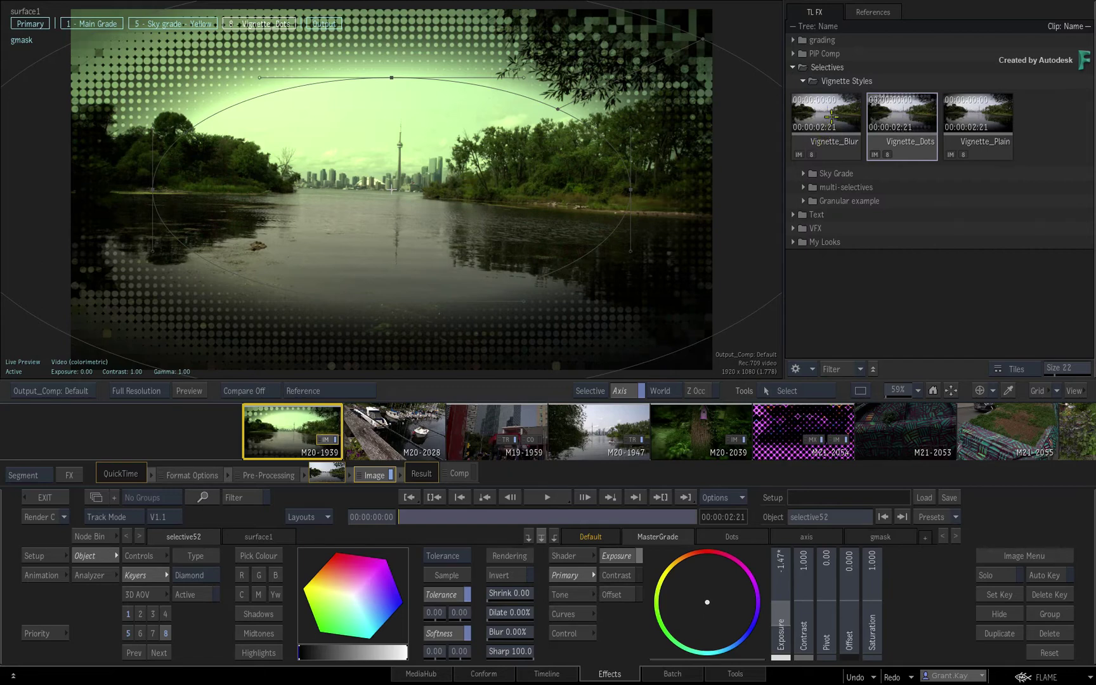
# Drop Vignette_Blur on the shot, append it as selective 9, and show IDs 9–16
pyautogui.moveTo(825, 136); pyautogui.dragTo(367, 216)
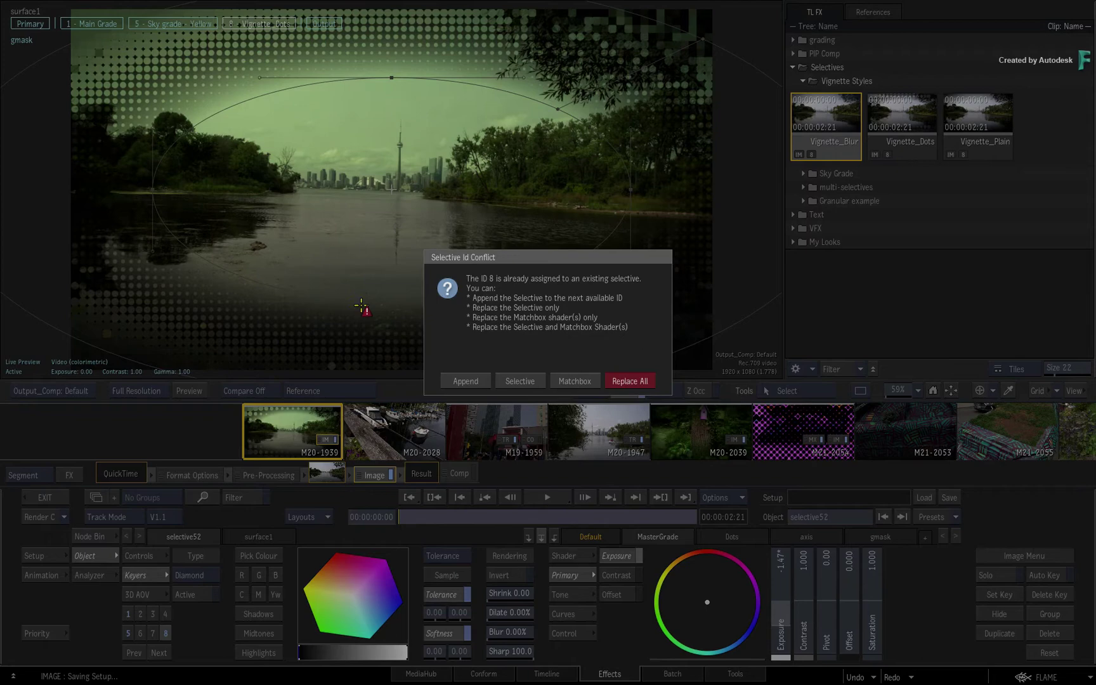
pyautogui.click(473, 378)
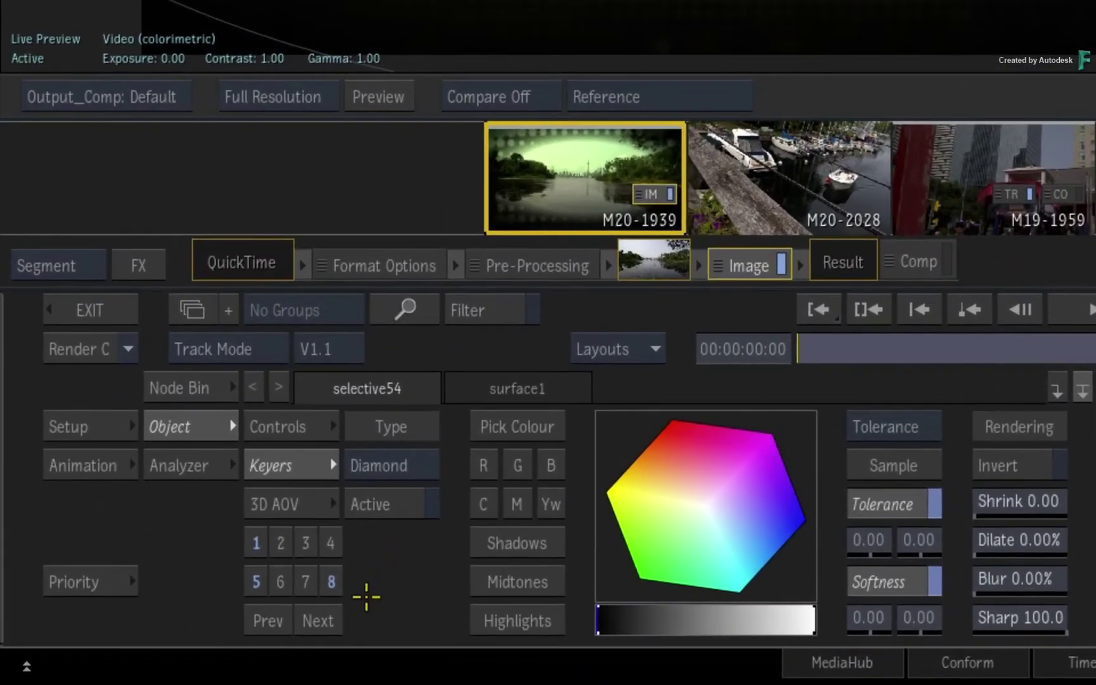
pyautogui.click(317, 620)
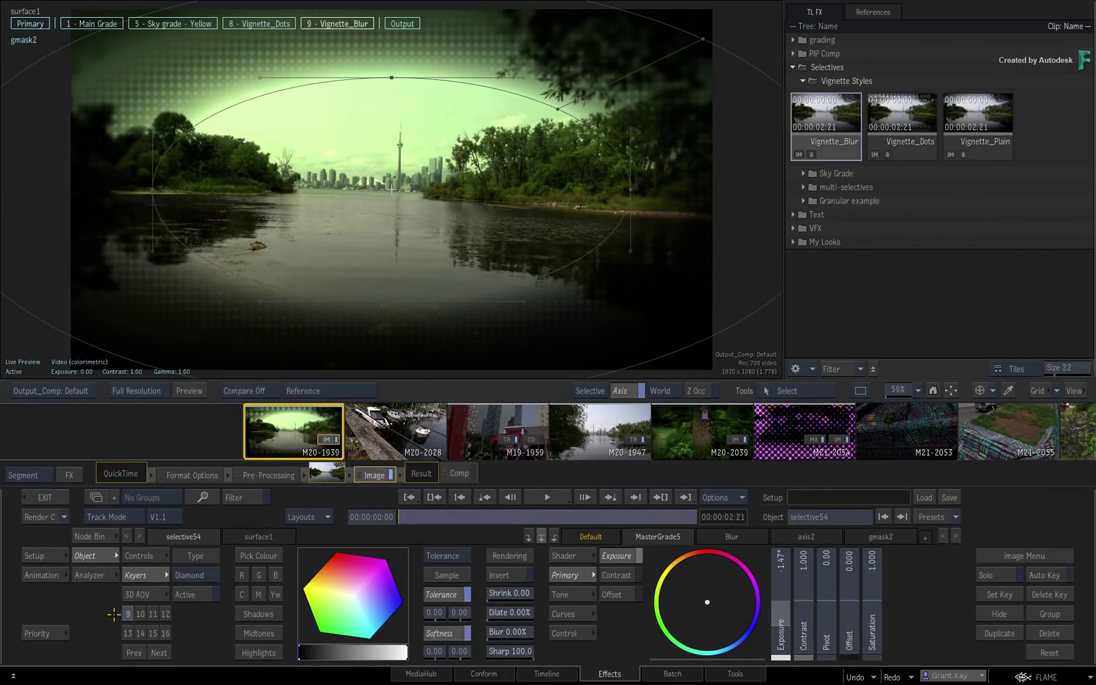
# Delete selective 9, then Ctrl-drag Vignette_Blur back in, appending it as selective 9
pyautogui.press('Delete')
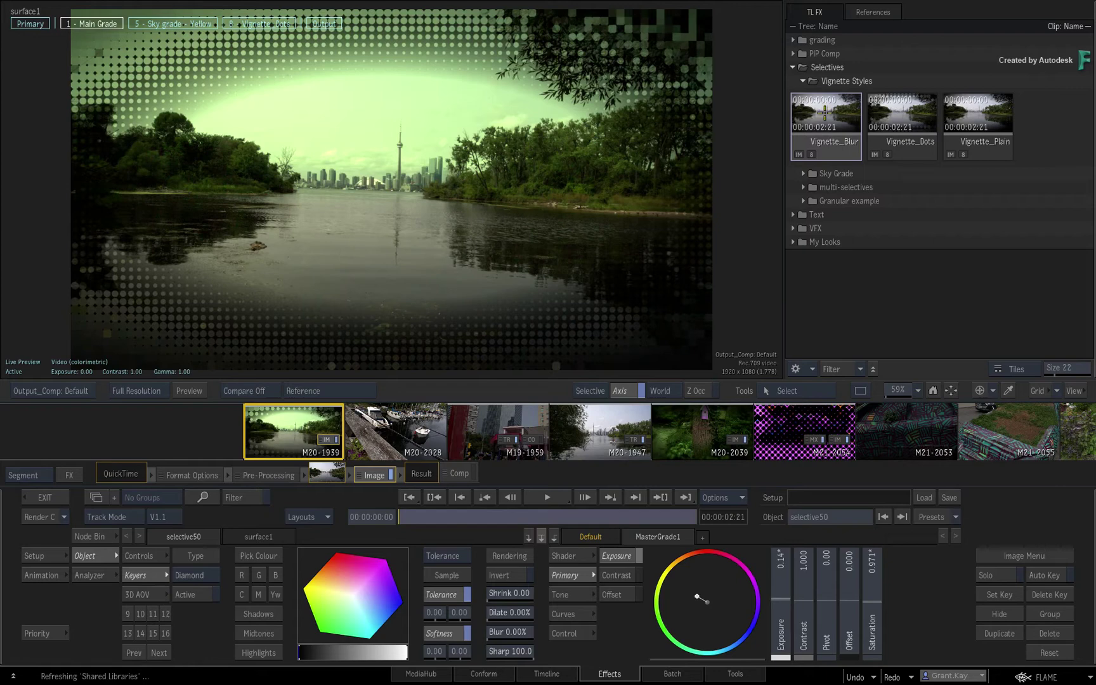
pyautogui.moveTo(822, 112); pyautogui.dragTo(400, 203)
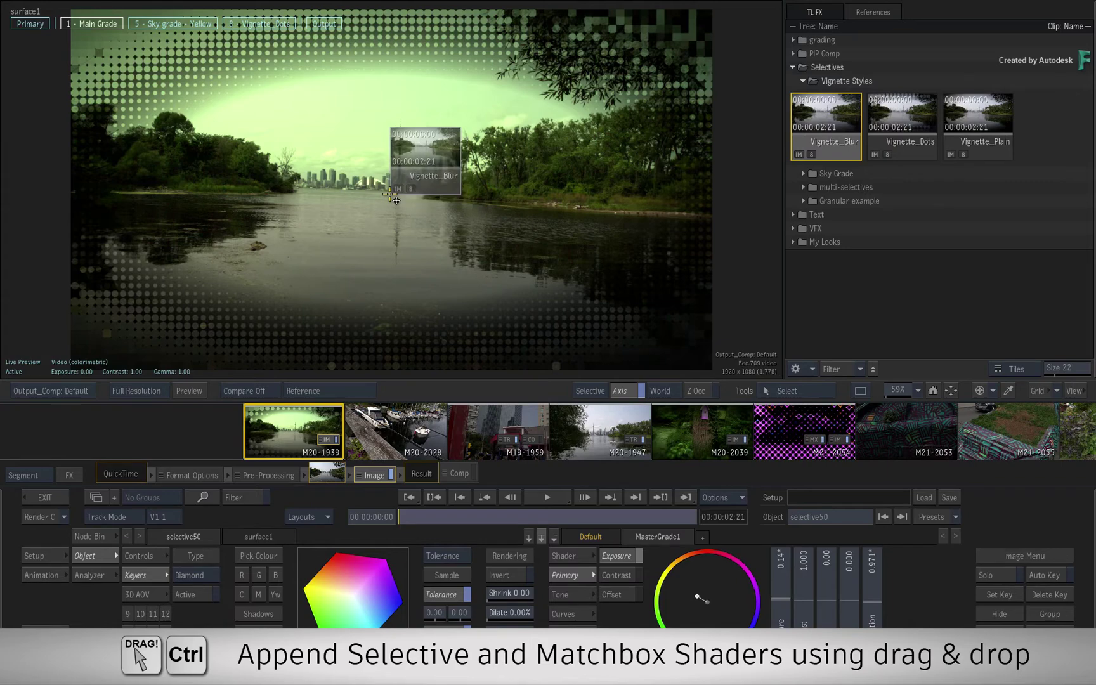
pyautogui.moveTo(399, 203); pyautogui.dragTo(386, 196)
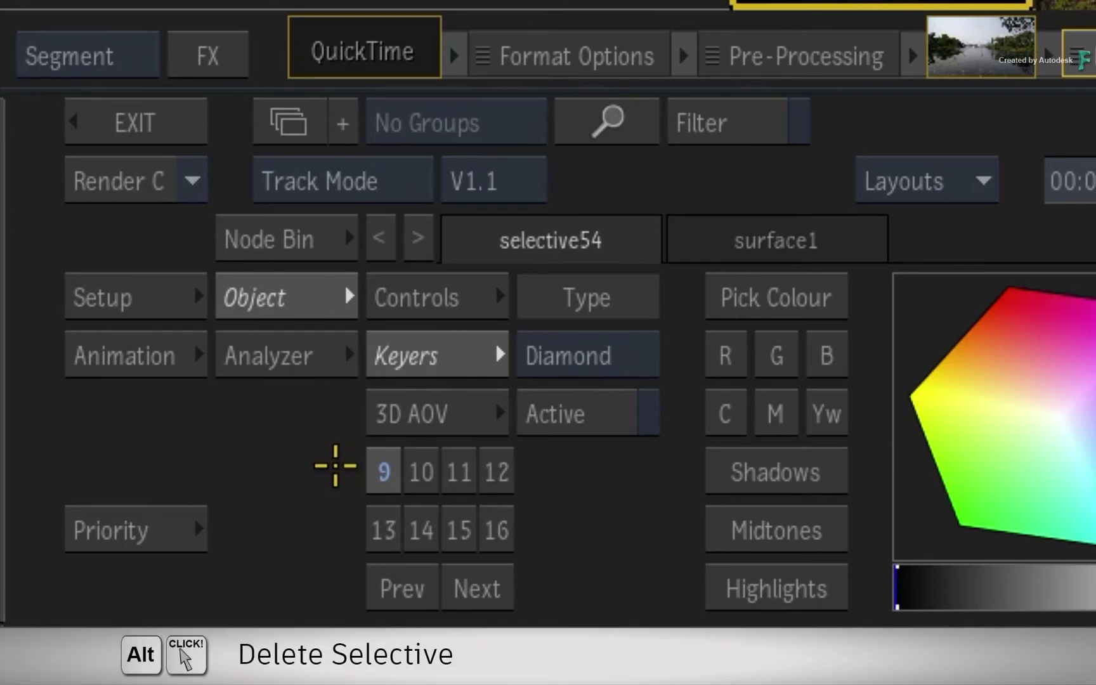
# Delete blur selective 9 and move Vignette_Dots from selective ID 8 to ID 7
pyautogui.keyDown('alt'); pyautogui.click(380, 472); pyautogui.keyUp('alt')
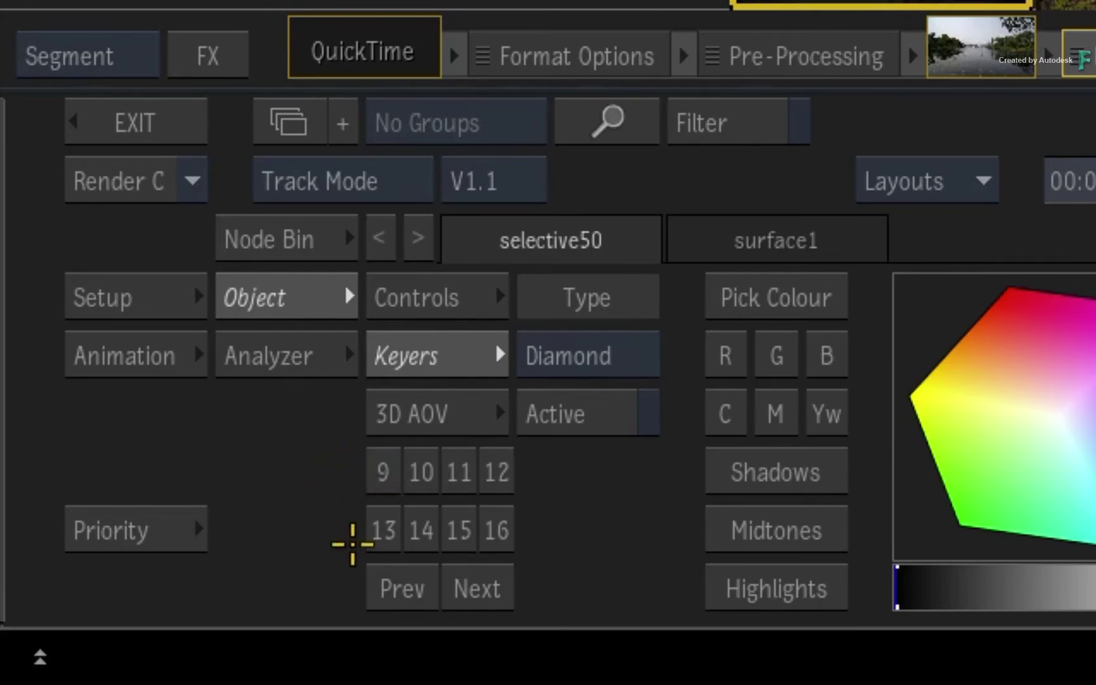
pyautogui.click(394, 588)
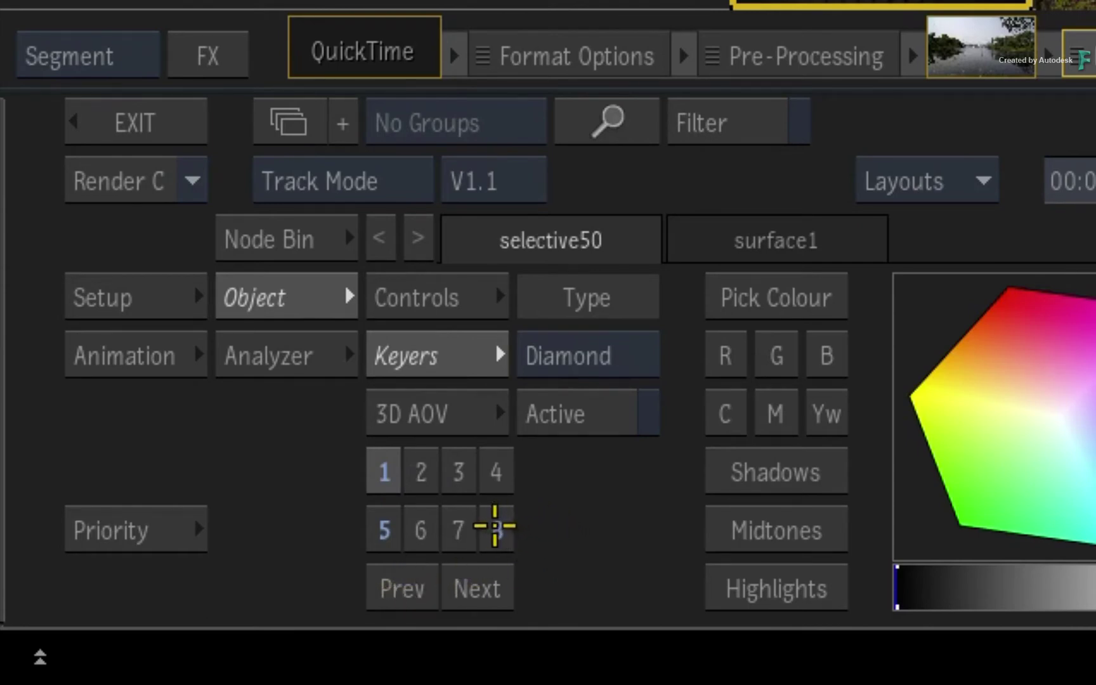
pyautogui.click(497, 527)
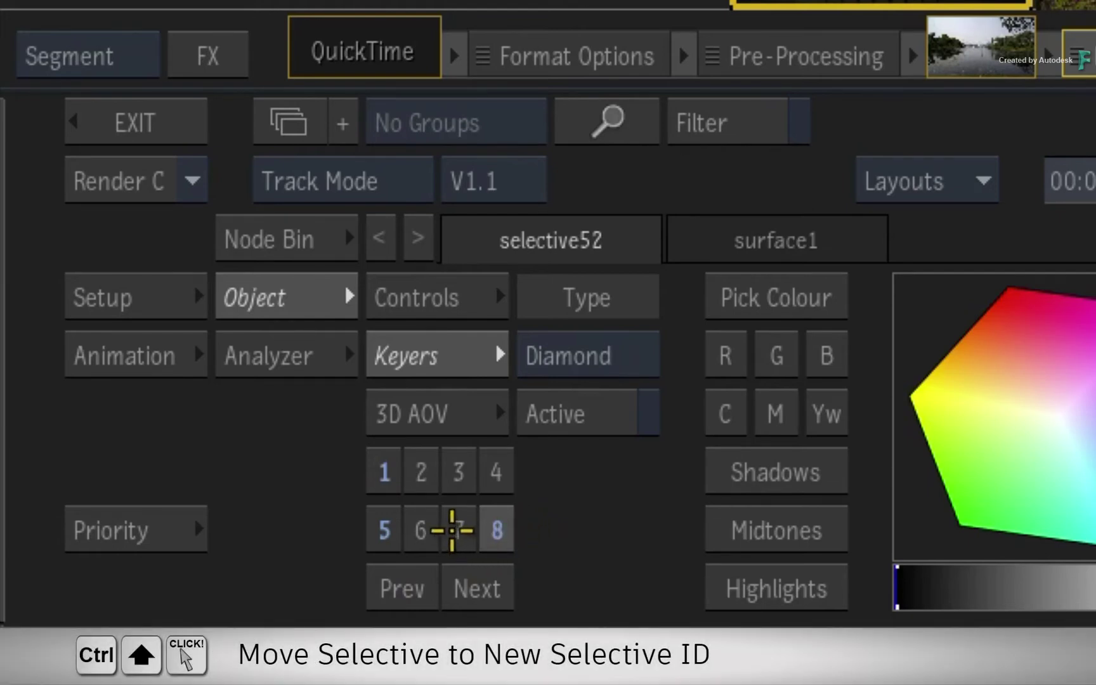
pyautogui.keyDown('ctrl'); pyautogui.keyDown('shift'); pyautogui.click(457, 529); pyautogui.keyUp('shift'); pyautogui.keyUp('ctrl')
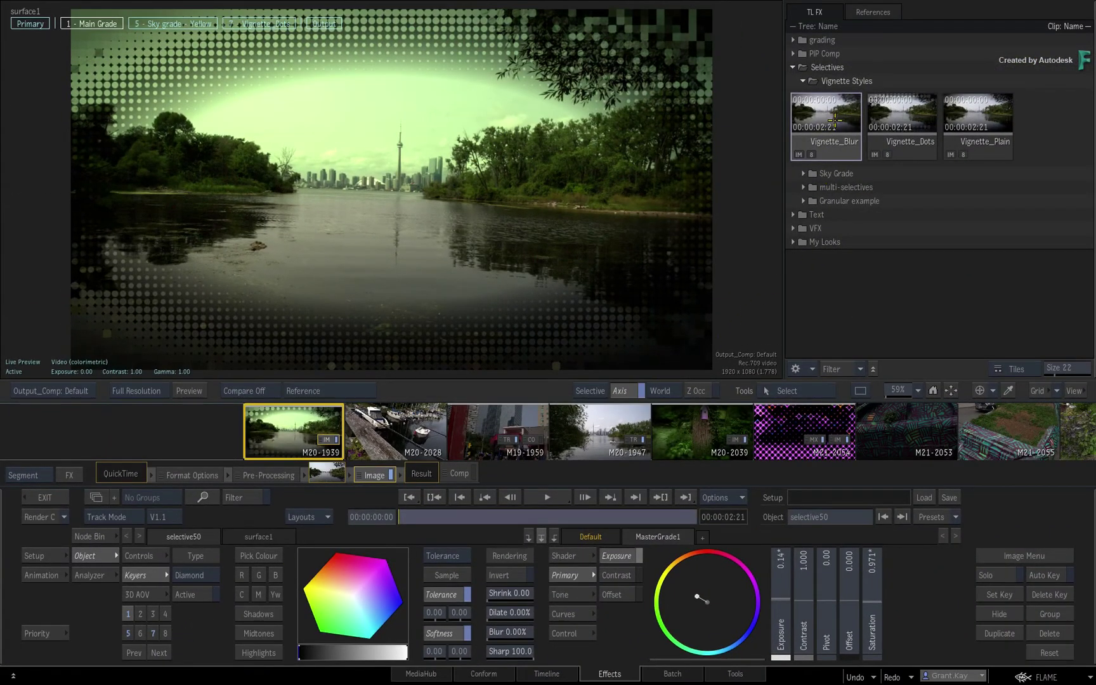
# Append Vignette_Blur as selective 8 after Vignette_Dots, then open birdhouse shot M20-2039
pyautogui.moveTo(835, 118); pyautogui.dragTo(405, 203)
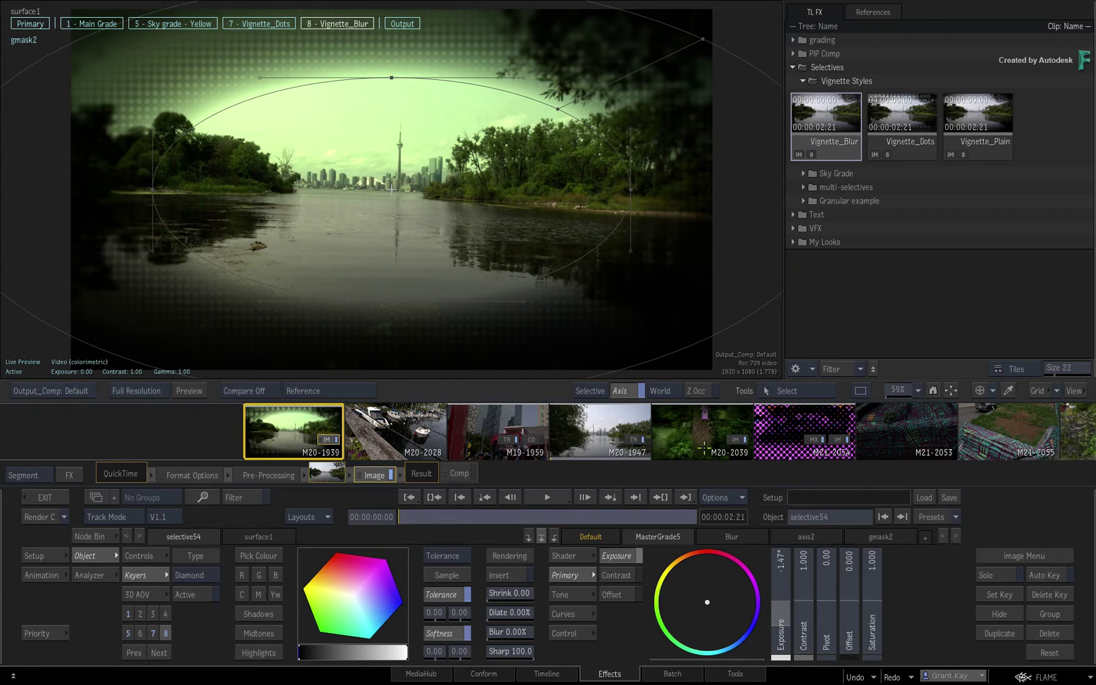
pyautogui.click(698, 430)
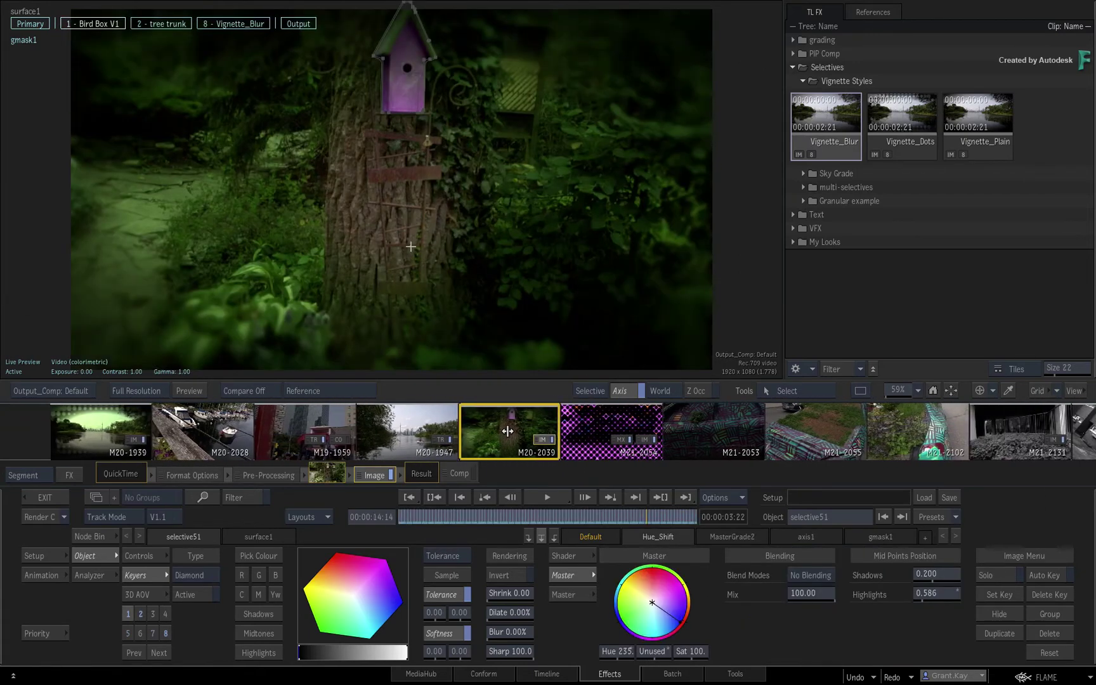
# Collapse Vignette Styles and expand the multi-selectives and Granular example folders in the Explorer
pyautogui.click(805, 80)
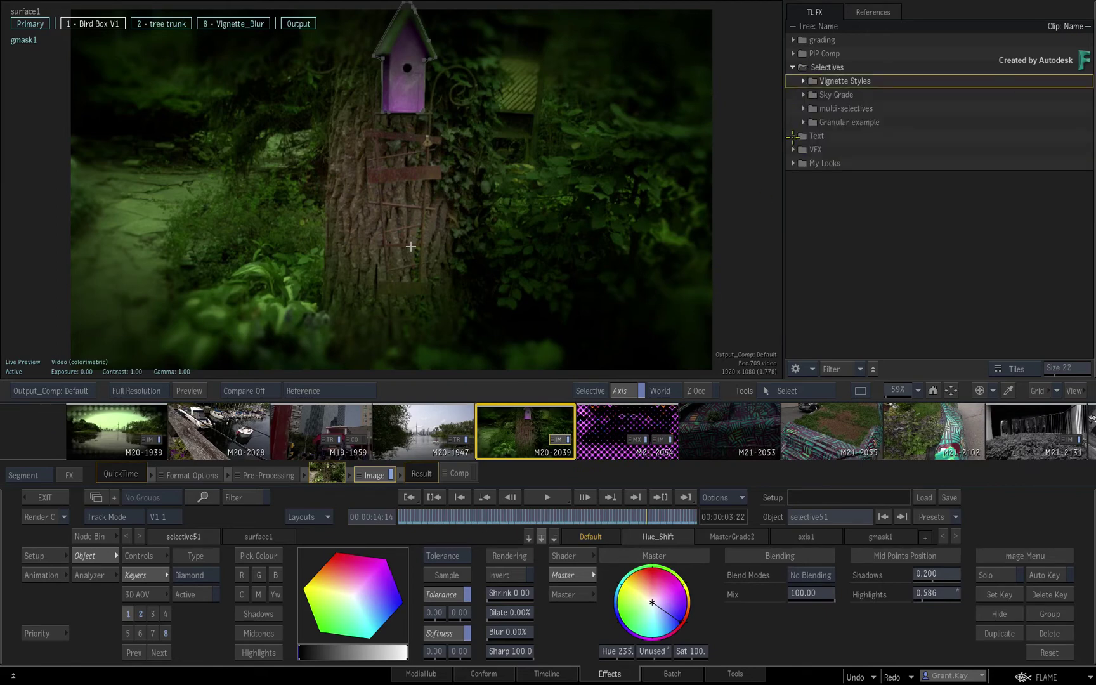
pyautogui.click(802, 109)
pyautogui.click(803, 201)
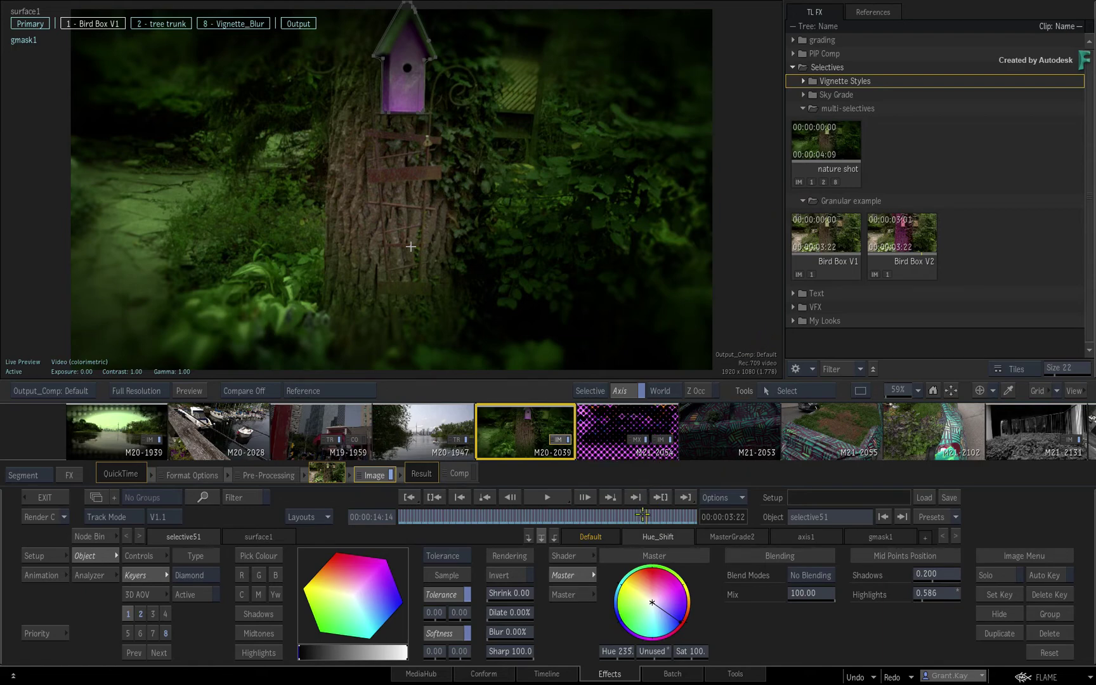
# Scrub the birdhouse shot and review the MasterGrade2 and Hue_Shift grade settings
pyautogui.moveTo(646, 516)
pyautogui.mouseDown()
pyautogui.moveTo(444, 520)
pyautogui.moveTo(731, 509)
pyautogui.mouseUp()
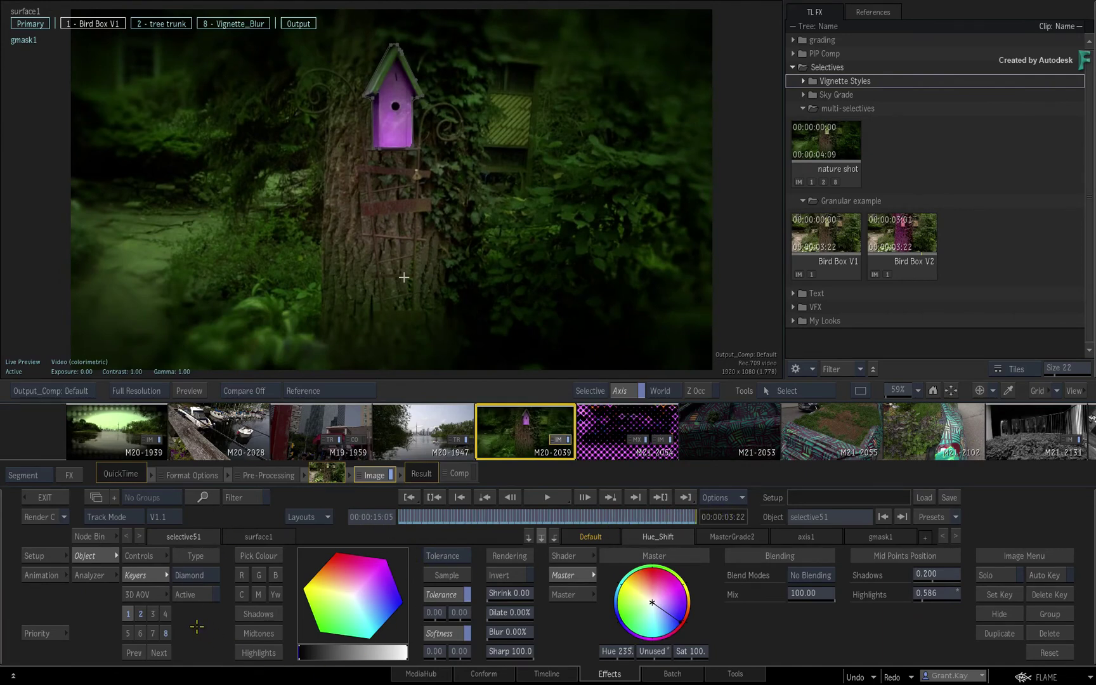
pyautogui.click(159, 572)
pyautogui.click(158, 574)
pyautogui.click(737, 538)
pyautogui.click(677, 536)
pyautogui.moveTo(889, 234); pyautogui.dragTo(420, 176)
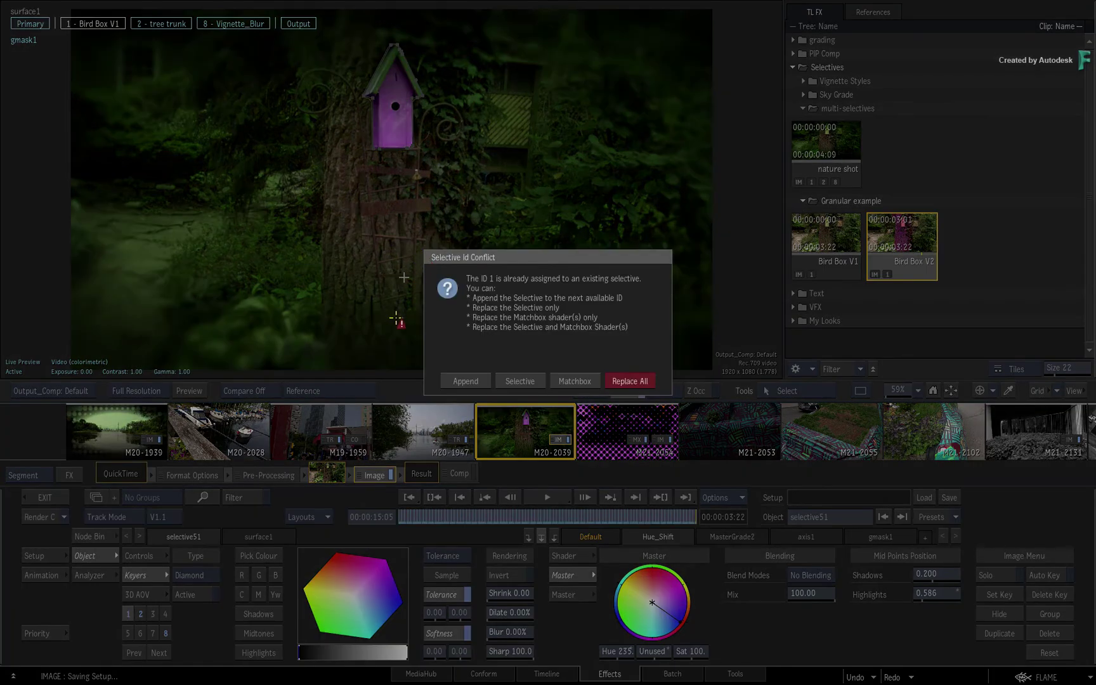
pyautogui.click(631, 381)
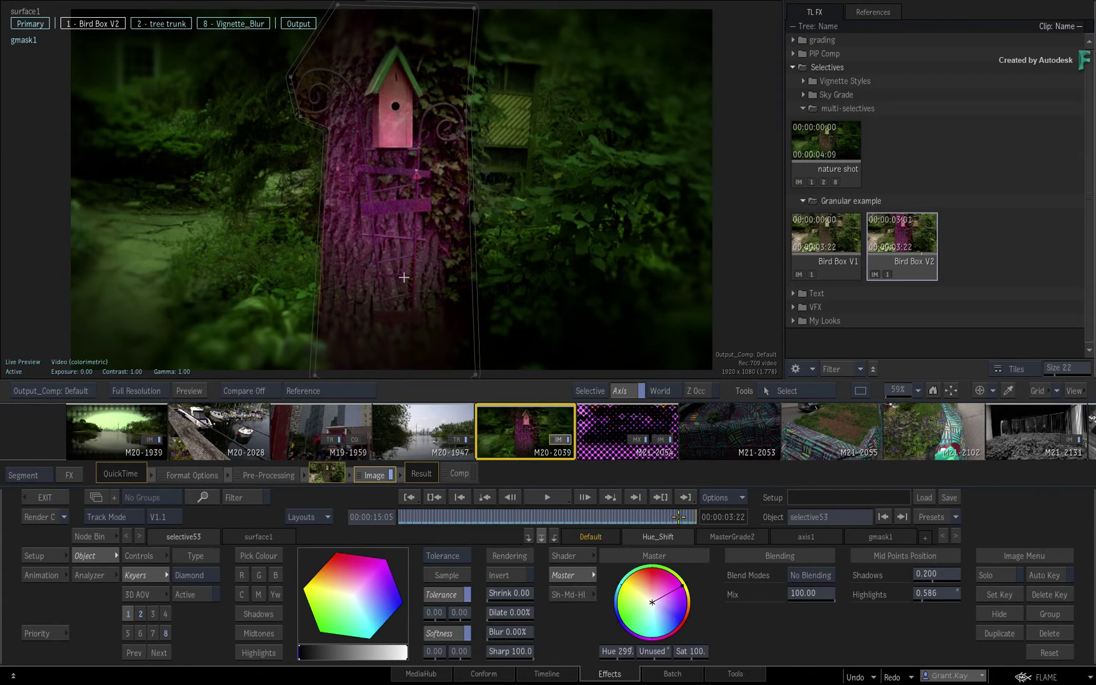
pyautogui.moveTo(644, 516)
pyautogui.mouseDown()
pyautogui.moveTo(460, 516)
pyautogui.moveTo(483, 515)
pyautogui.mouseUp()
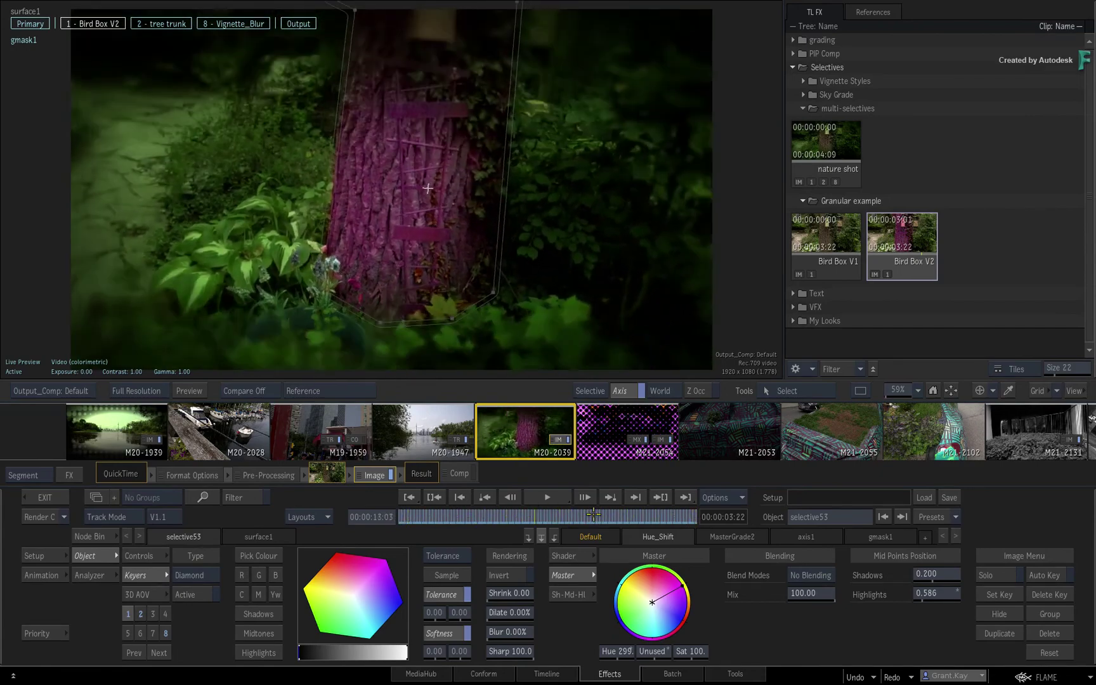
pyautogui.moveTo(484, 515); pyautogui.dragTo(643, 516)
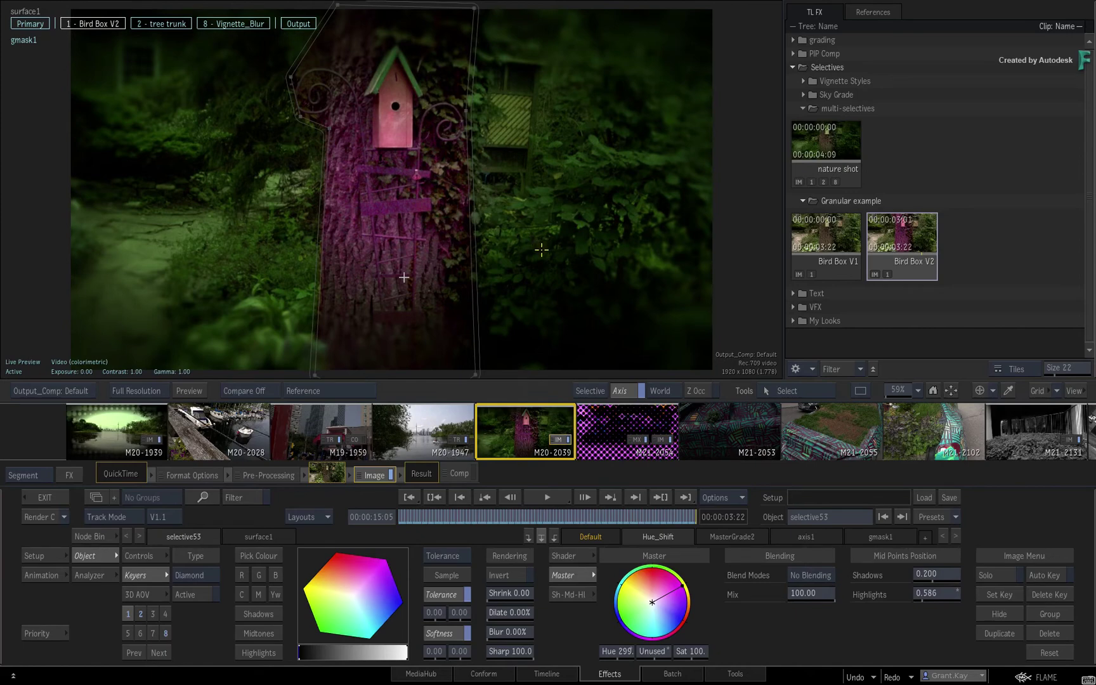
pyautogui.hotkey('ctrl', 'z')
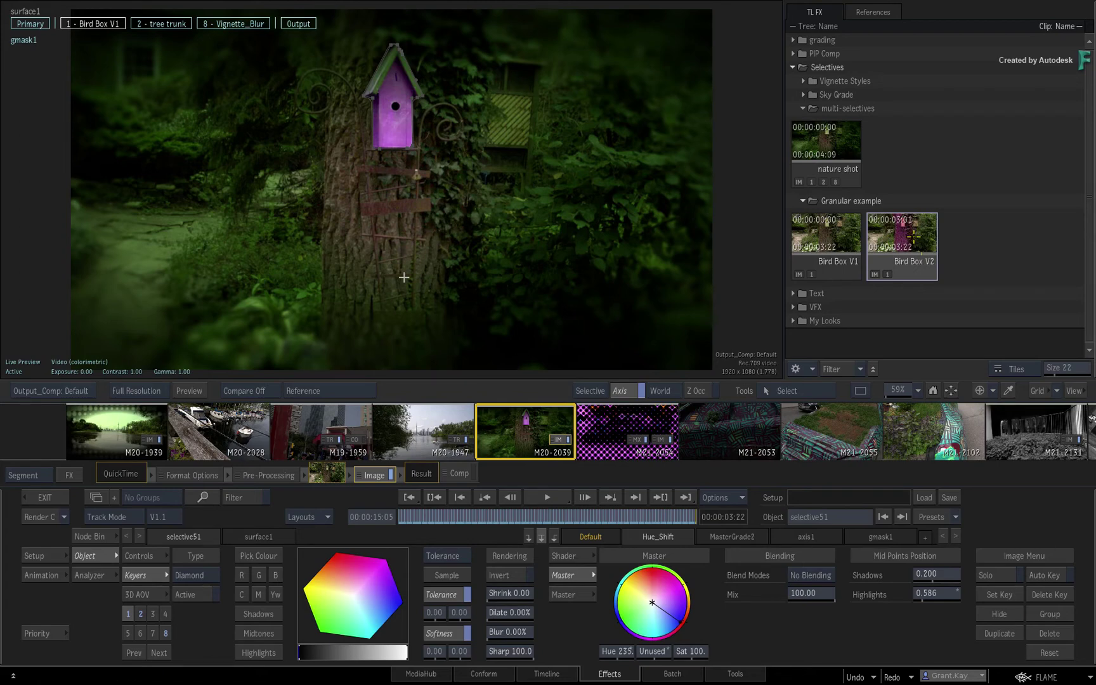
pyautogui.moveTo(911, 230); pyautogui.dragTo(398, 228)
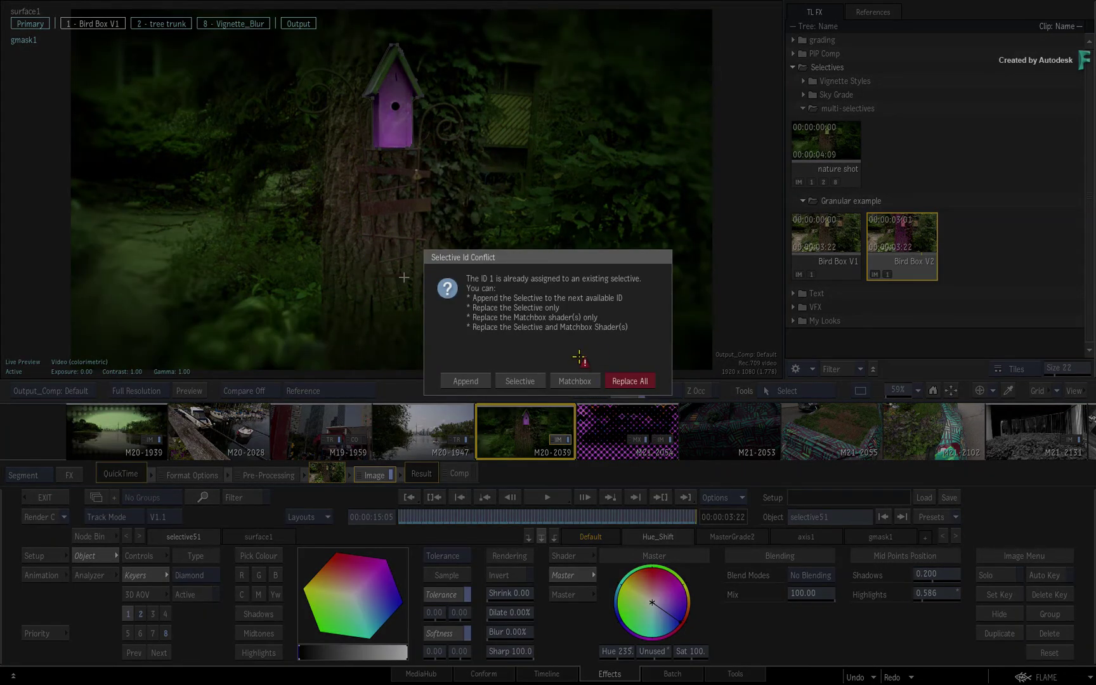
pyautogui.click(581, 382)
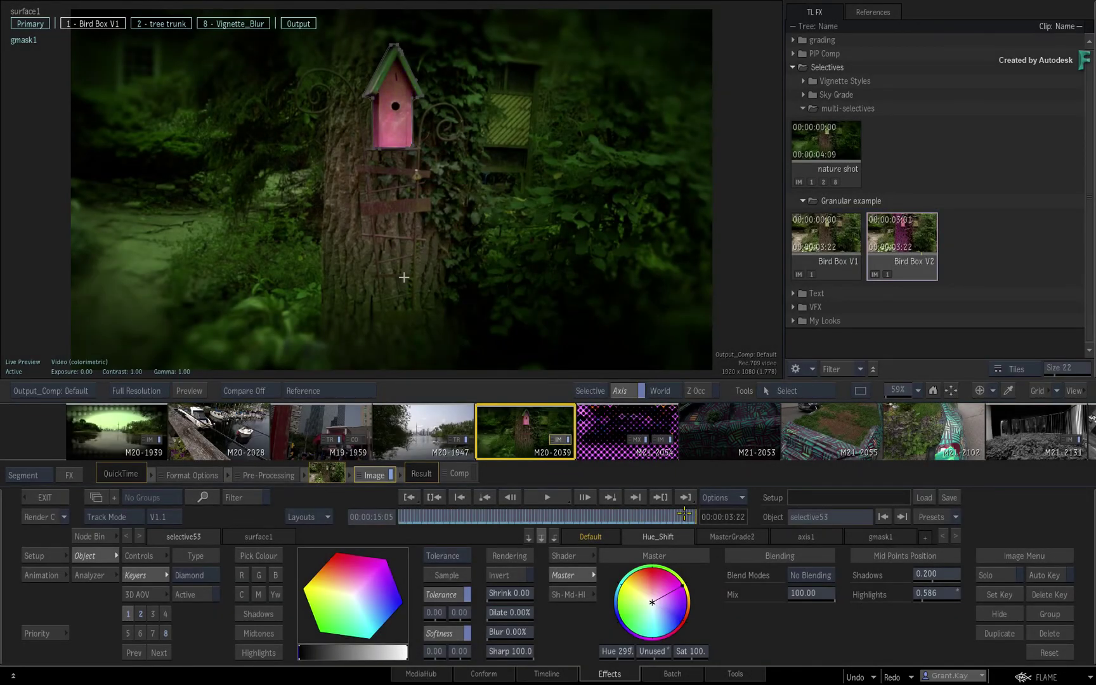
pyautogui.moveTo(688, 524); pyautogui.dragTo(554, 513)
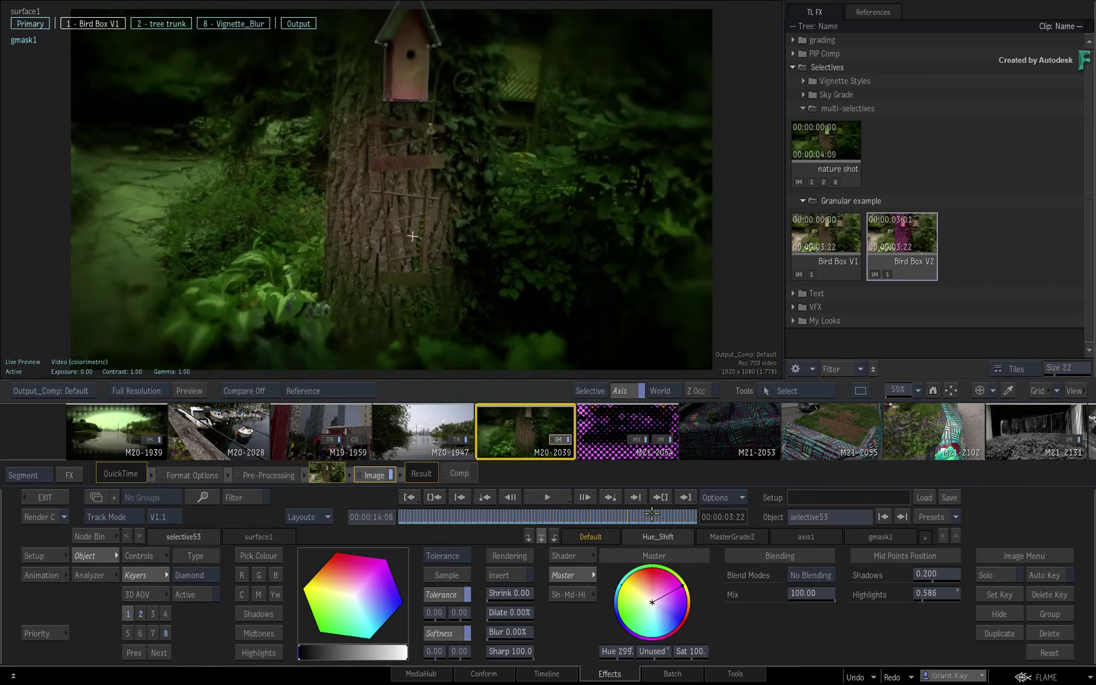
pyautogui.moveTo(553, 512)
pyautogui.mouseDown()
pyautogui.moveTo(494, 526)
pyautogui.moveTo(720, 516)
pyautogui.mouseUp()
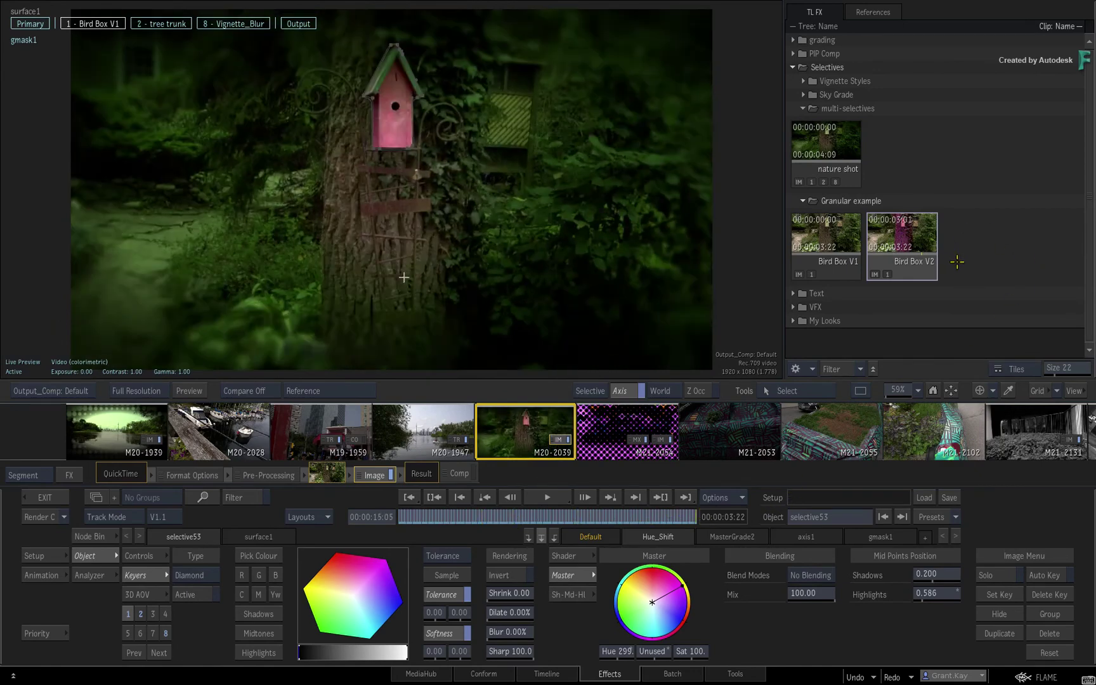
pyautogui.hotkey('ctrl', 'z')
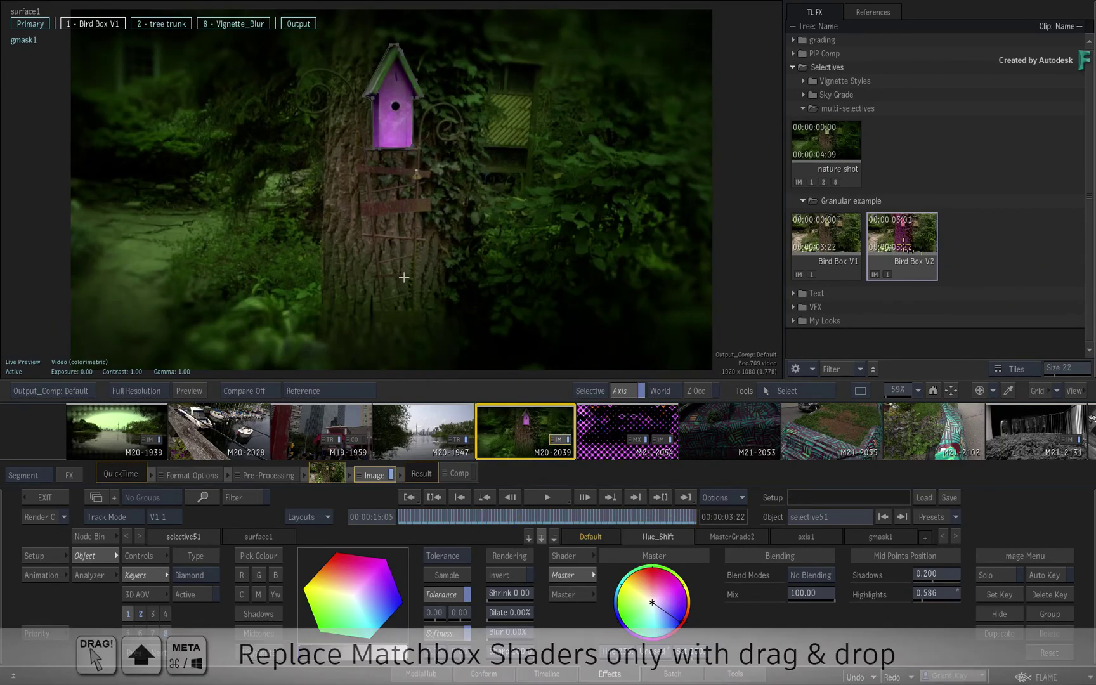
pyautogui.moveTo(904, 248); pyautogui.dragTo(412, 247)
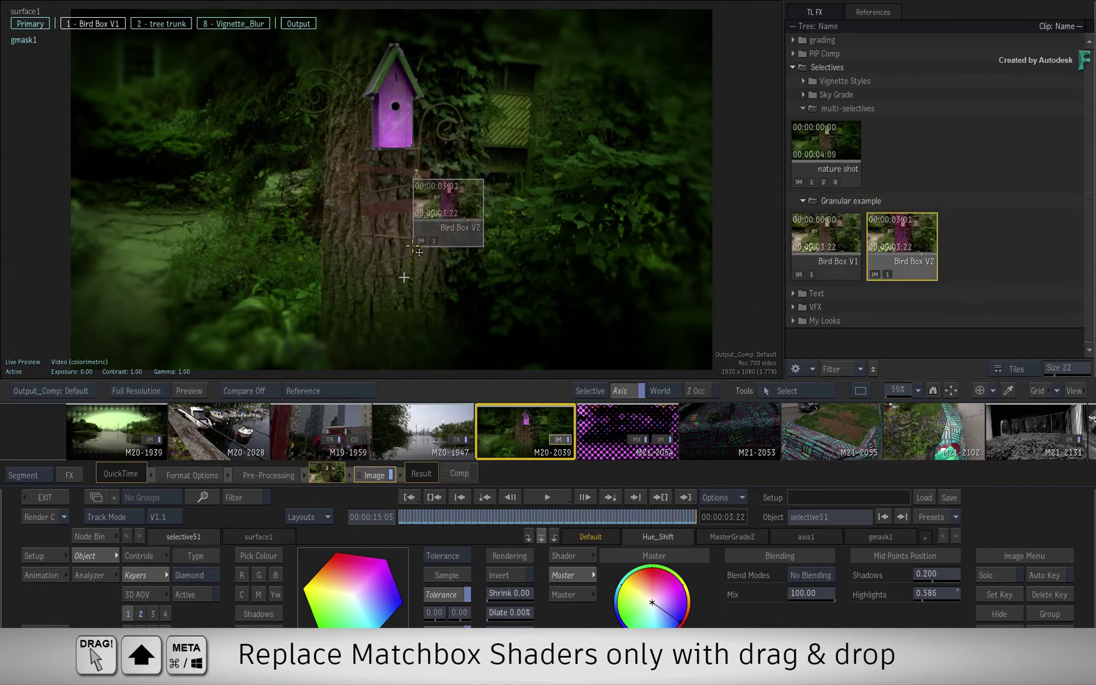
pyautogui.moveTo(425, 251); pyautogui.dragTo(427, 206)
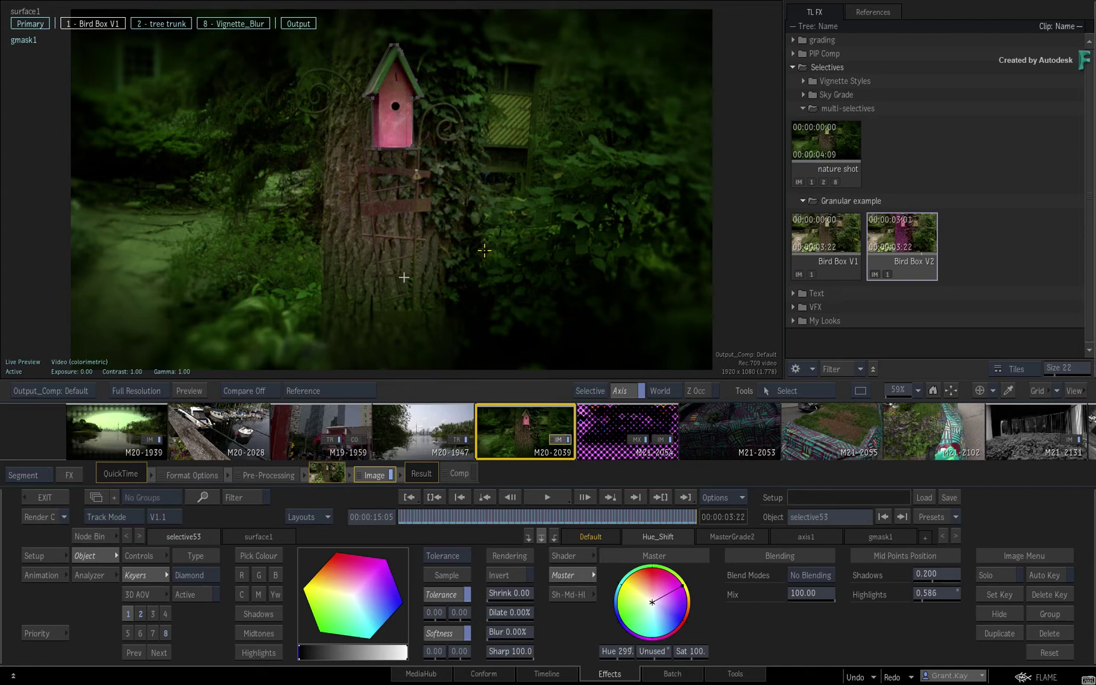
pyautogui.hotkey('ctrl', 'z')
pyautogui.moveTo(909, 244); pyautogui.dragTo(390, 232)
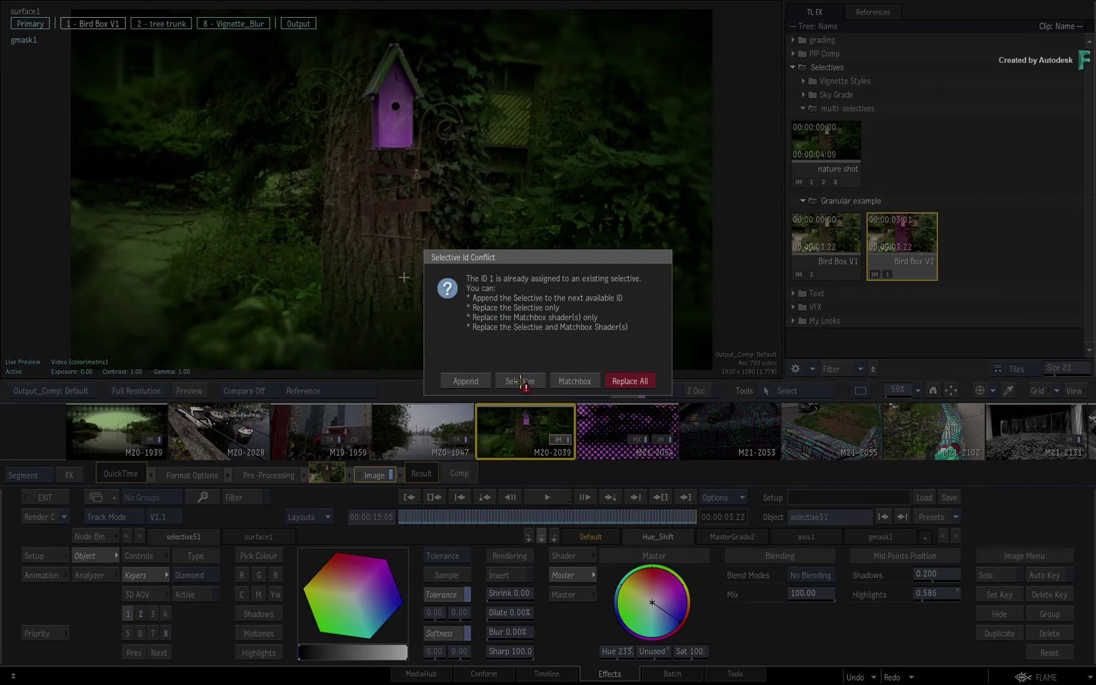
pyautogui.click(522, 381)
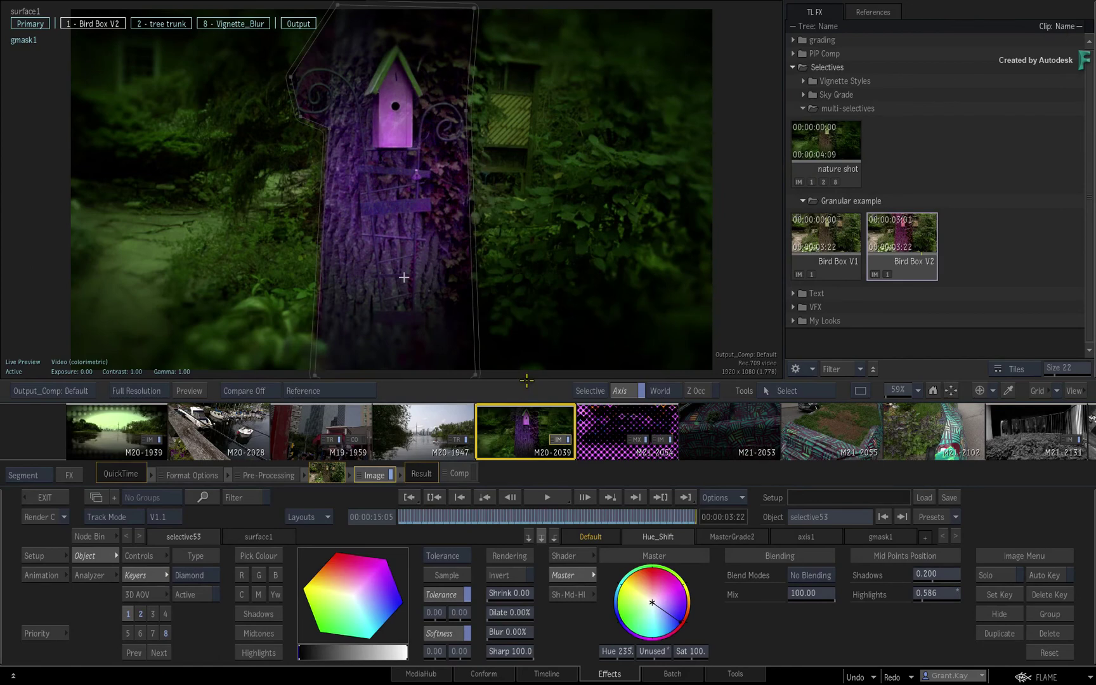
pyautogui.click(415, 518)
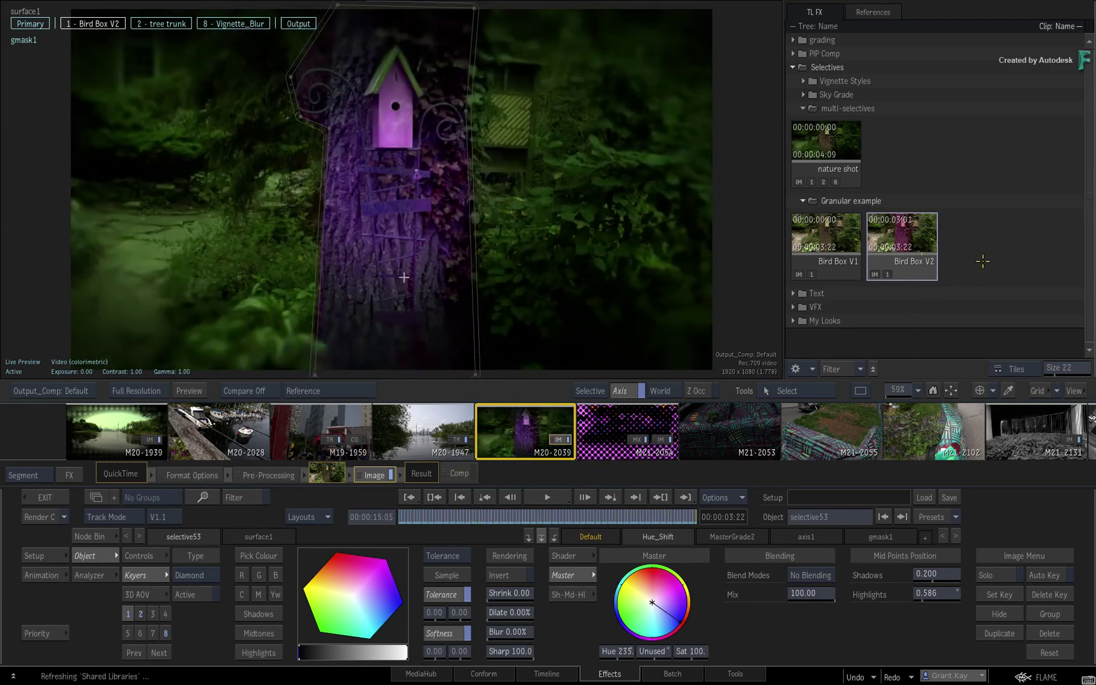
pyautogui.hotkey('ctrl', 'z')
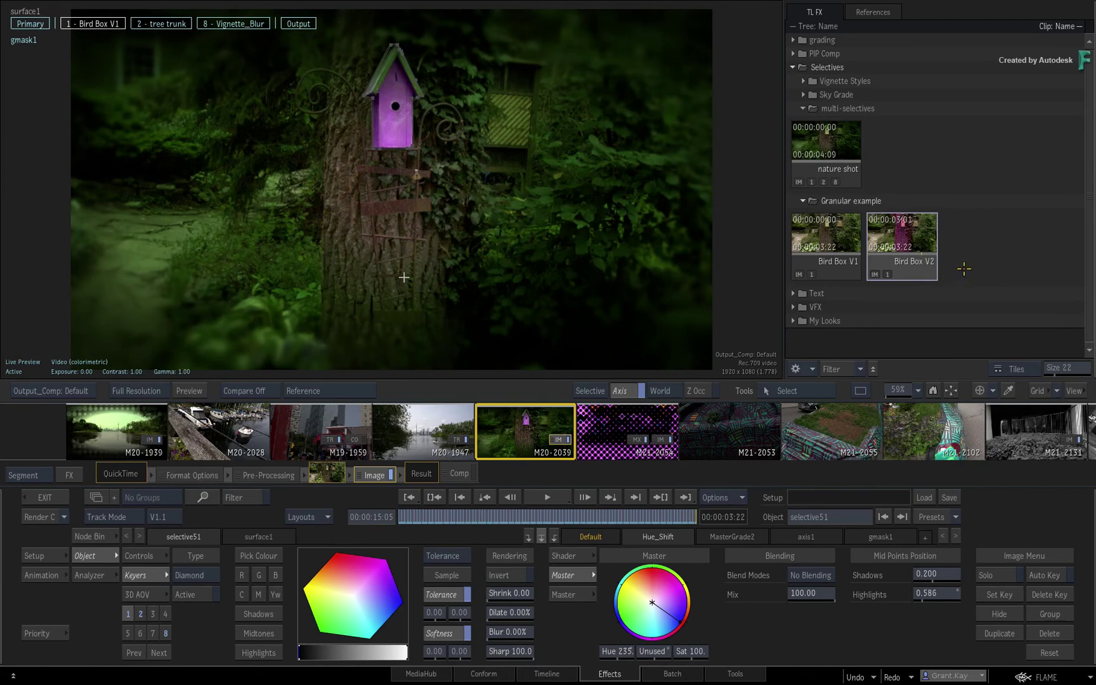
pyautogui.click(900, 237)
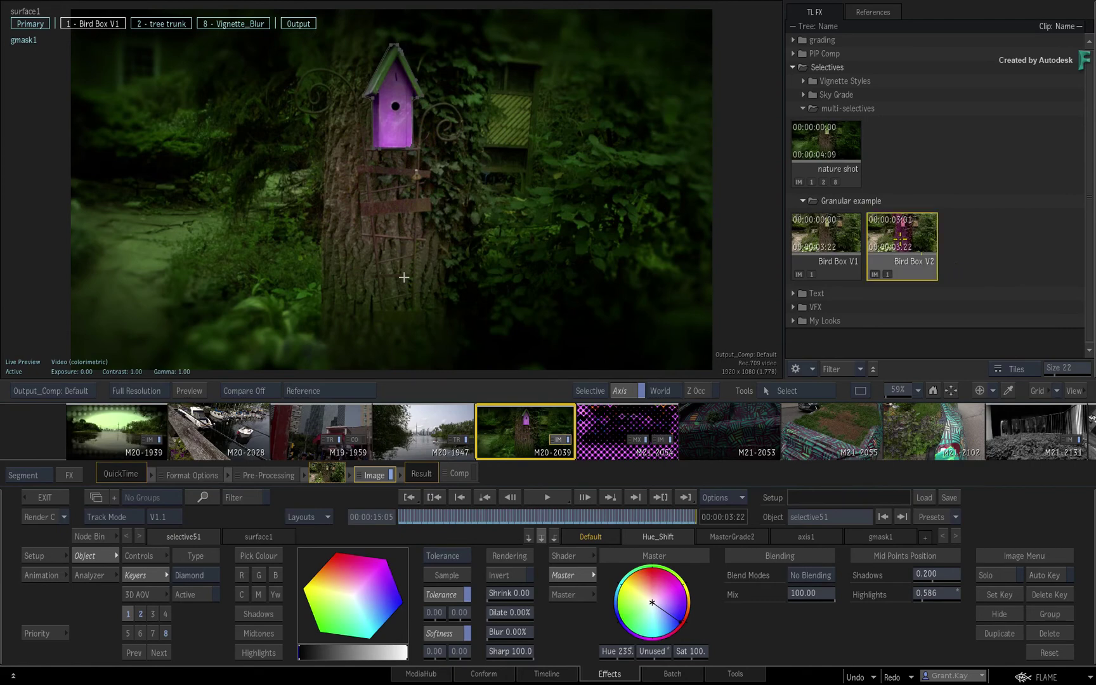
pyautogui.moveTo(900, 237)
pyautogui.mouseDown()
pyautogui.moveTo(402, 211)
pyautogui.moveTo(414, 225)
pyautogui.mouseUp()
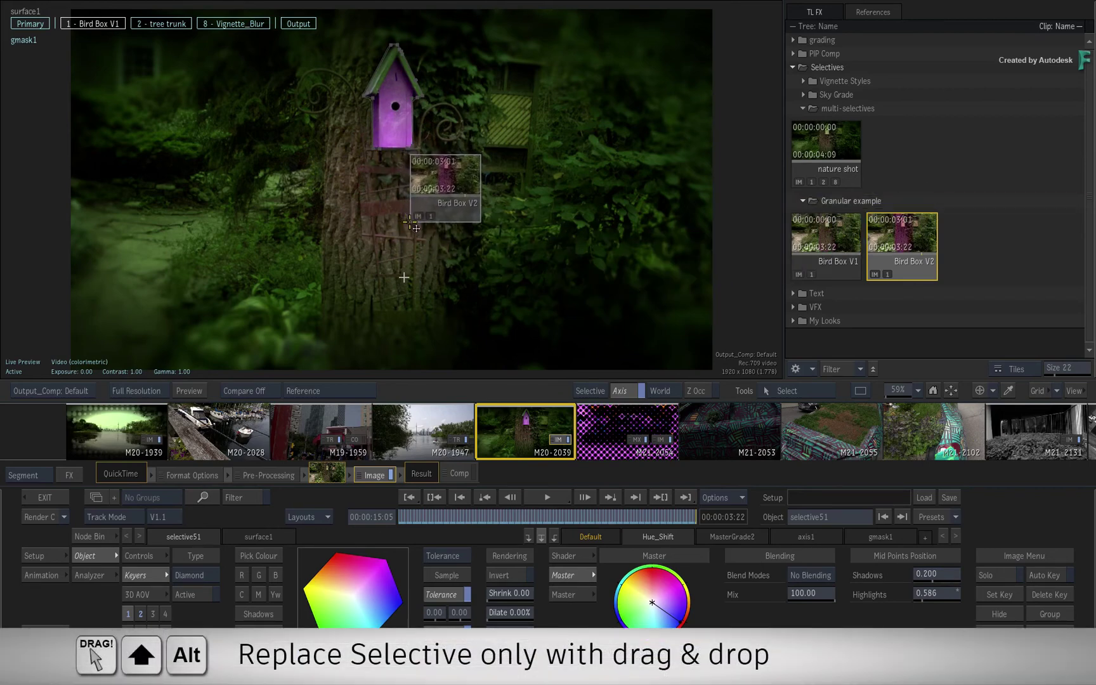
# Replace only selective 1's isolation with Bird Box V2, then scrub to review the purple trunk
pyautogui.moveTo(415, 226); pyautogui.dragTo(406, 217)
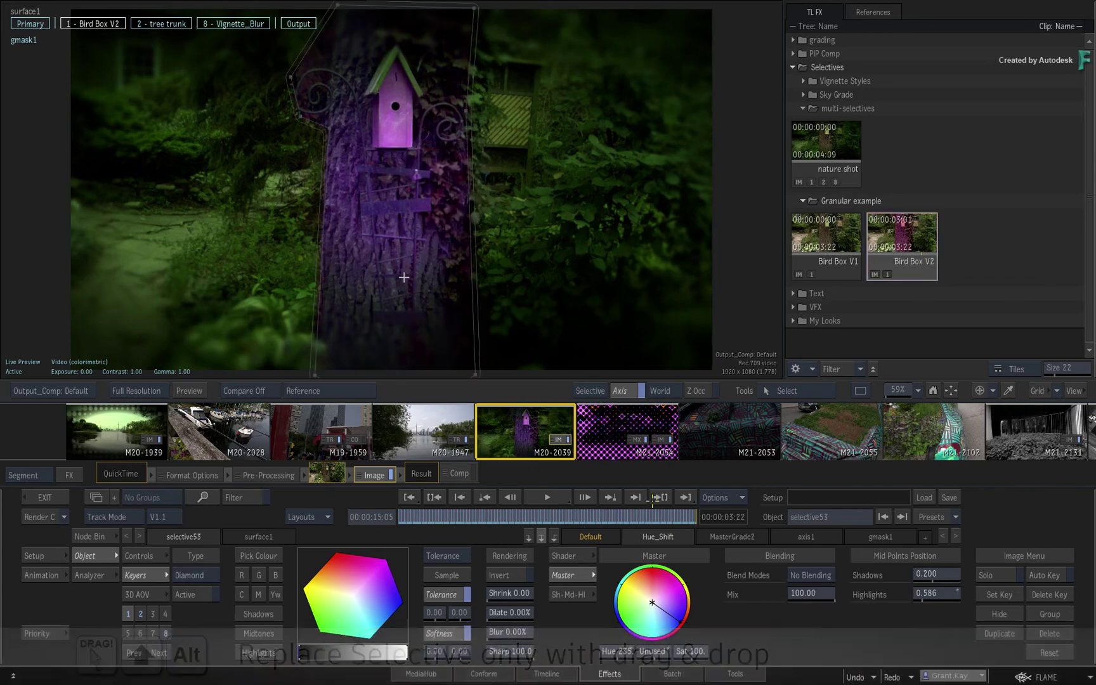
pyautogui.moveTo(687, 515)
pyautogui.mouseDown()
pyautogui.moveTo(501, 515)
pyautogui.moveTo(688, 515)
pyautogui.mouseUp()
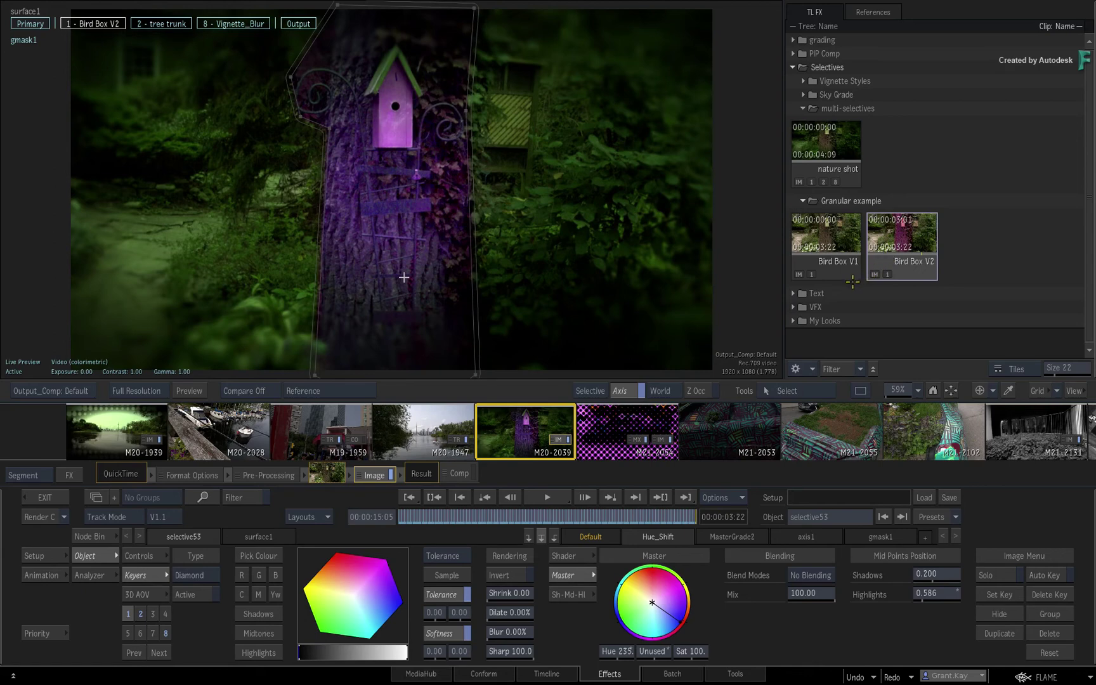
pyautogui.moveTo(685, 511); pyautogui.dragTo(403, 514)
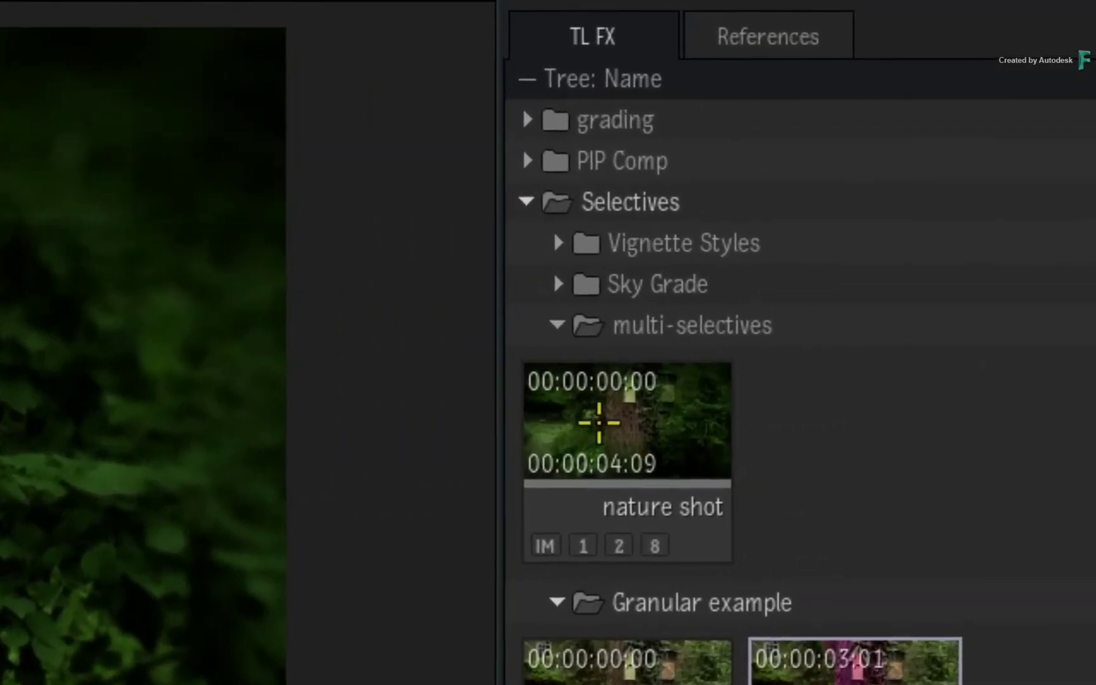
# Apply the nature shot setup to the birdhouse shot with Replace All, then scrub to review
pyautogui.click(692, 416)
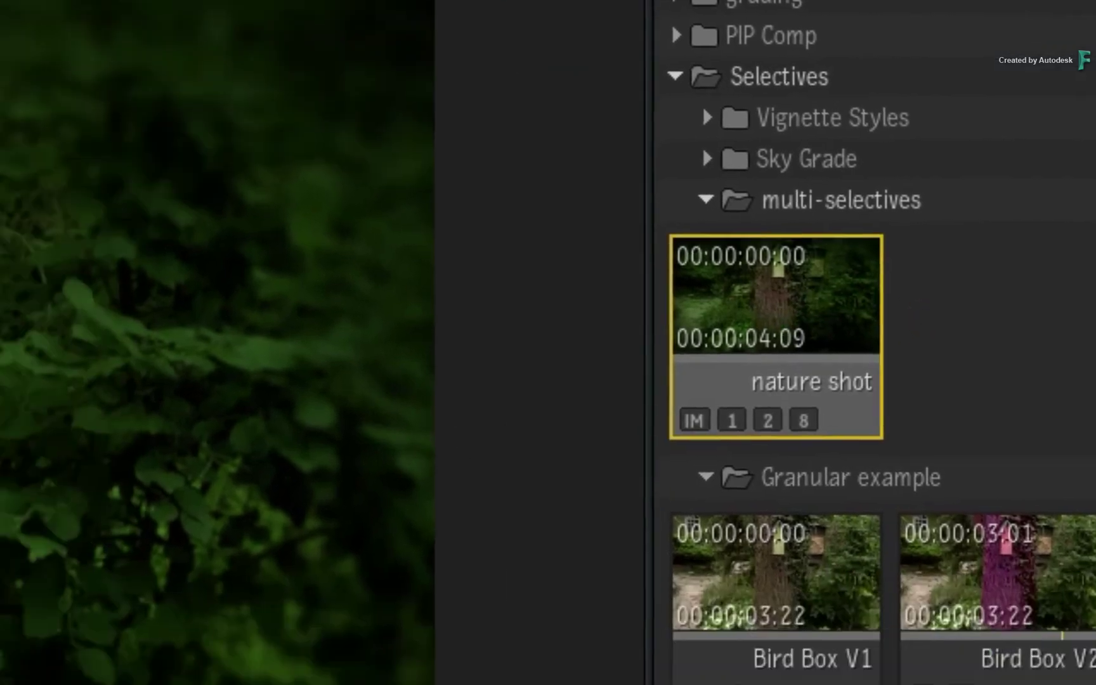
pyautogui.moveTo(648, 432); pyautogui.dragTo(116, 196)
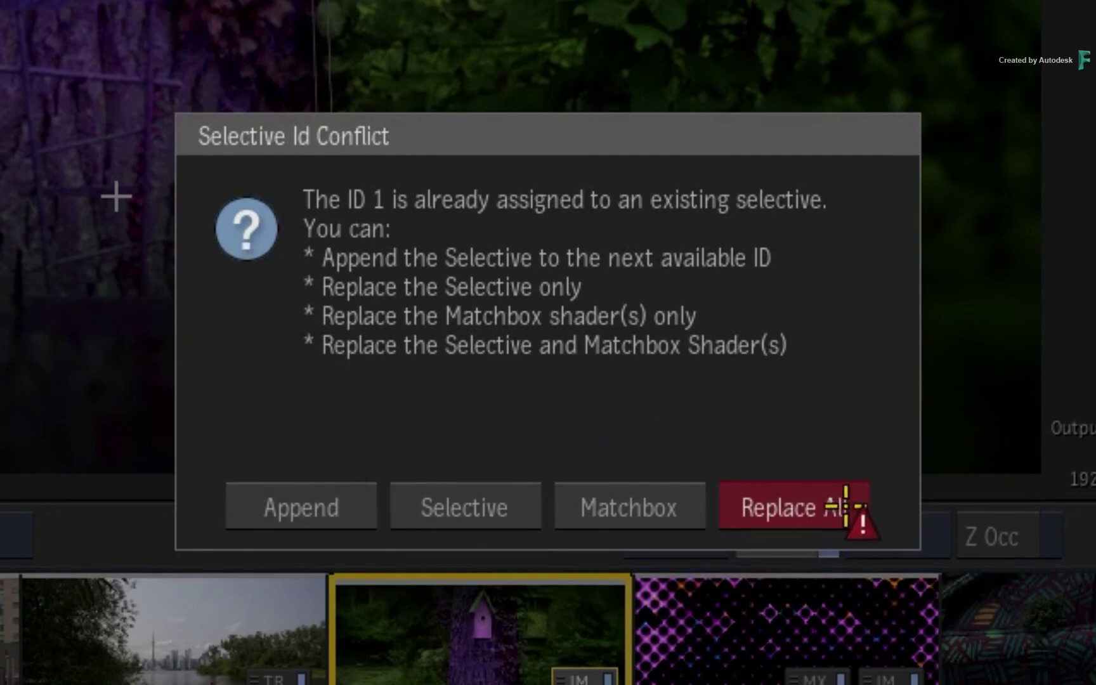
pyautogui.click(795, 508)
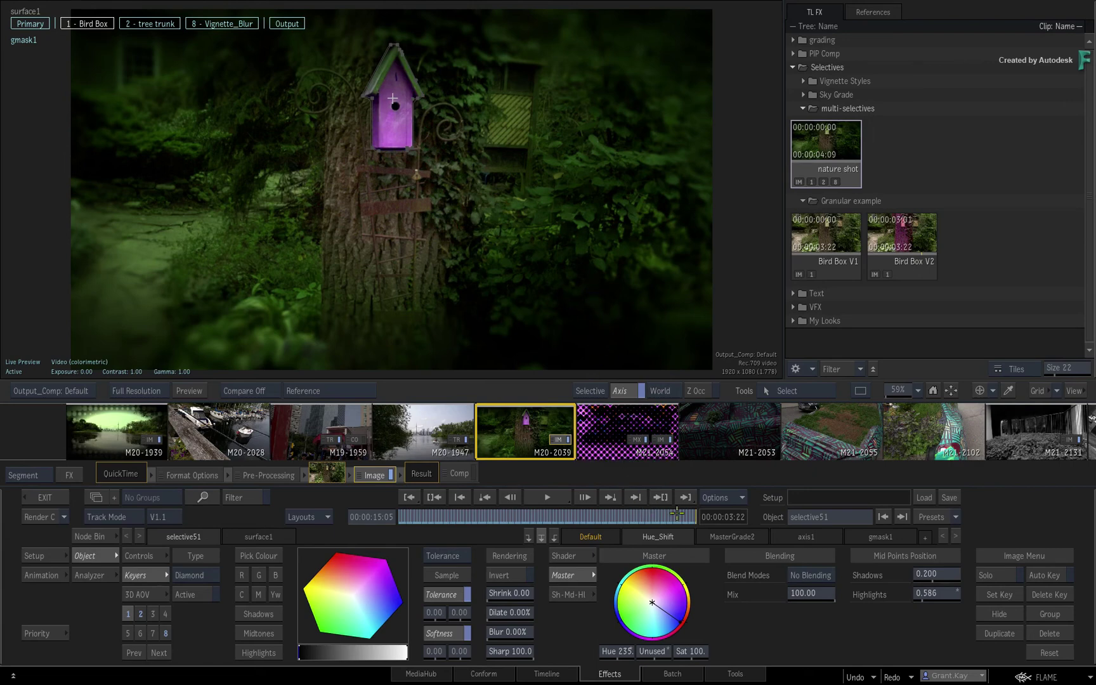
pyautogui.moveTo(682, 516)
pyautogui.mouseDown()
pyautogui.moveTo(380, 517)
pyautogui.moveTo(742, 501)
pyautogui.mouseUp()
# Cancel dragging the nature shot onto car shot M21-2053, then scrub birdhouse shot M20-2039
pyautogui.click(772, 427)
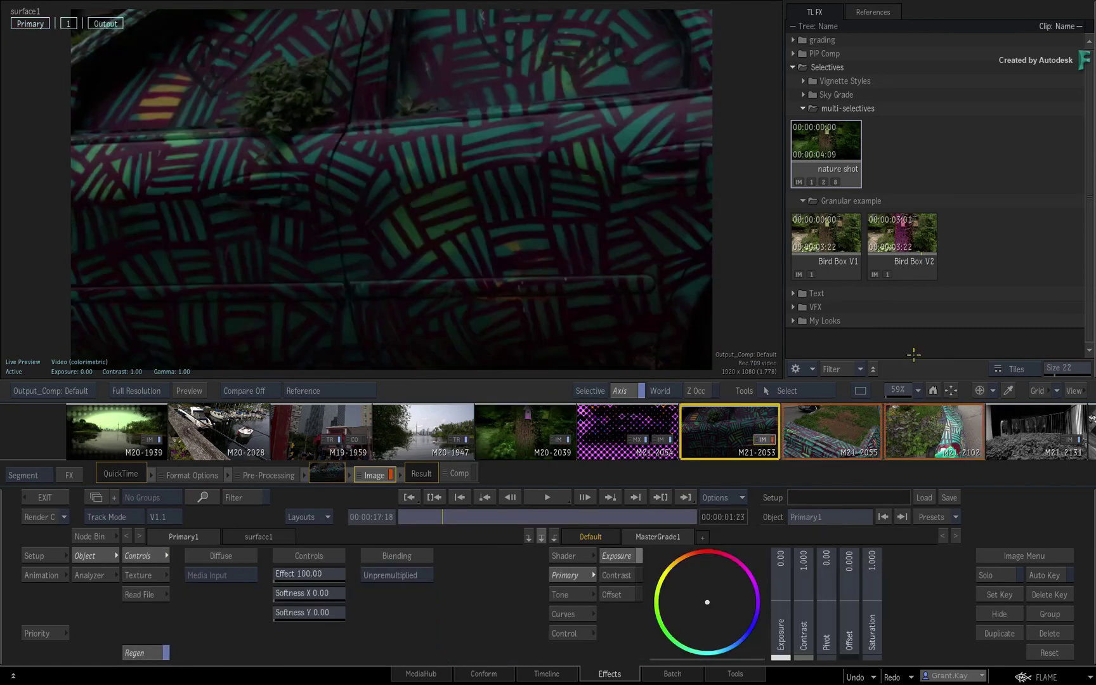
pyautogui.moveTo(825, 144); pyautogui.dragTo(725, 441)
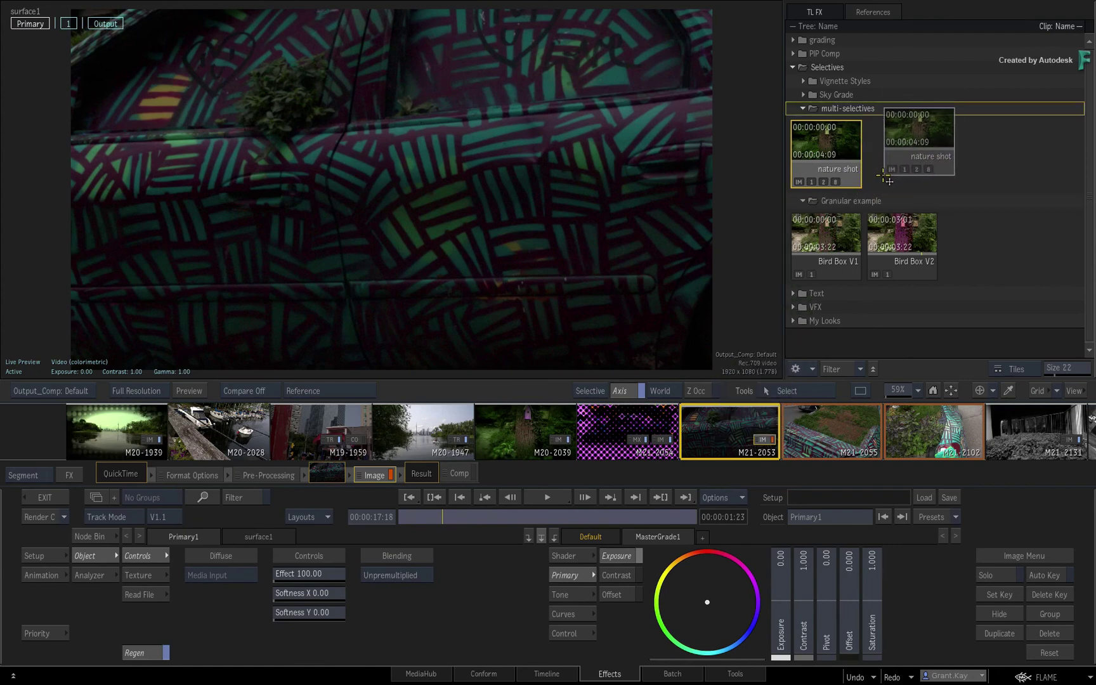
pyautogui.moveTo(725, 441); pyautogui.dragTo(888, 186)
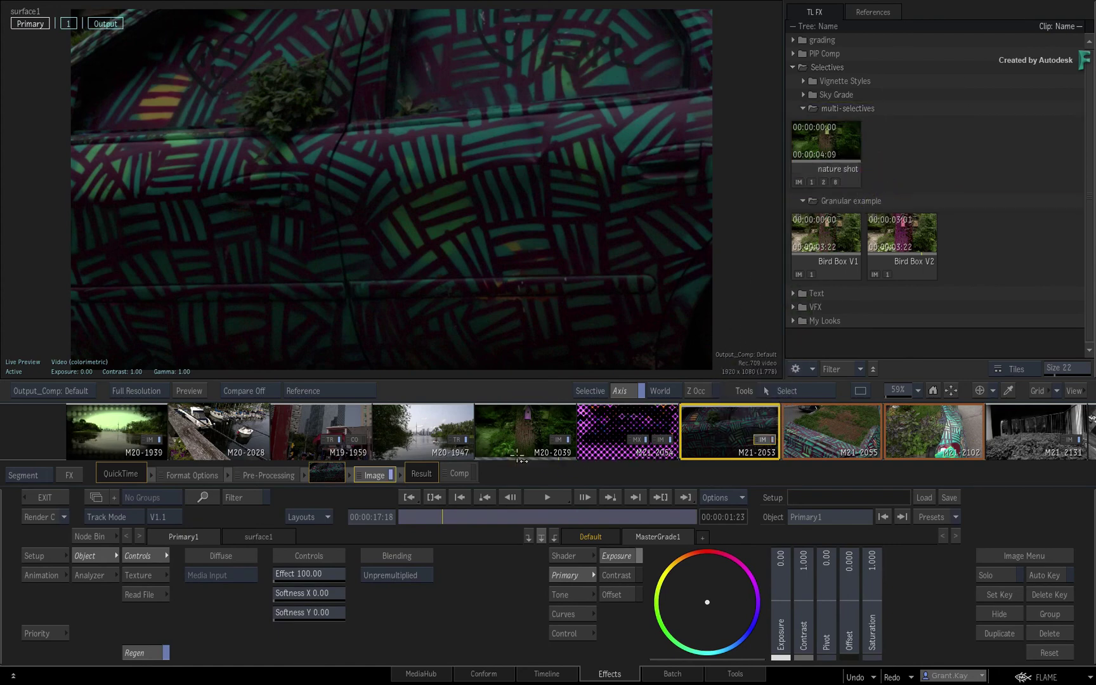
pyautogui.click(510, 436)
pyautogui.moveTo(413, 524); pyautogui.dragTo(730, 517)
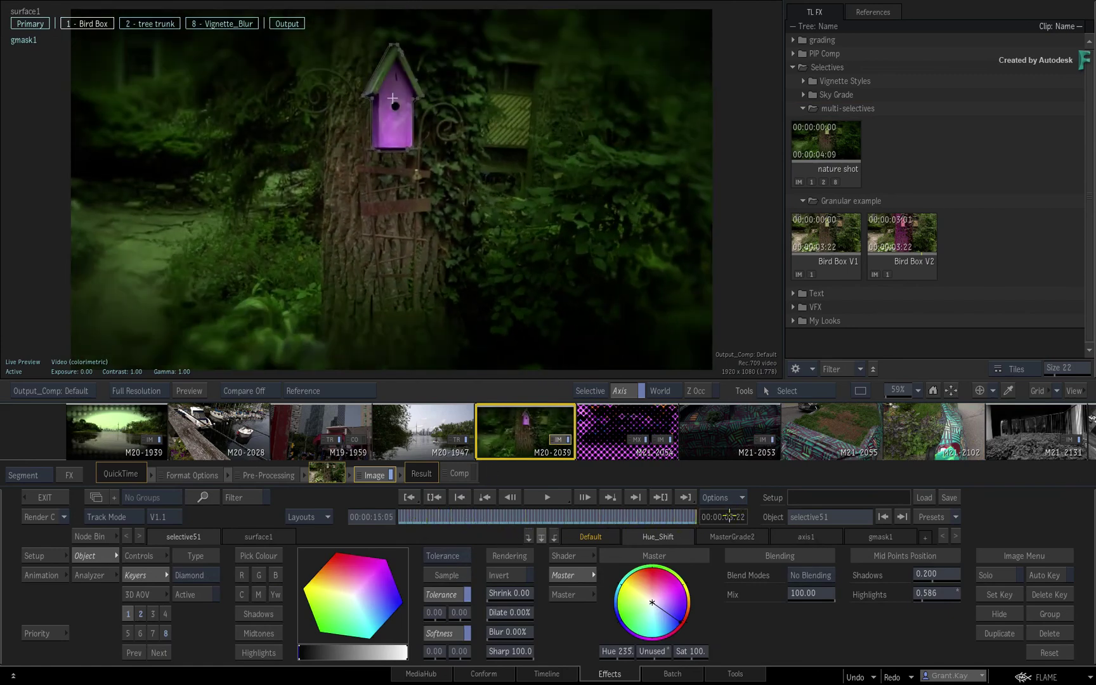
# Open skyline shot M20-1939 and scrub its Main Grade, Sky grade and vignette selectives
pyautogui.click(110, 428)
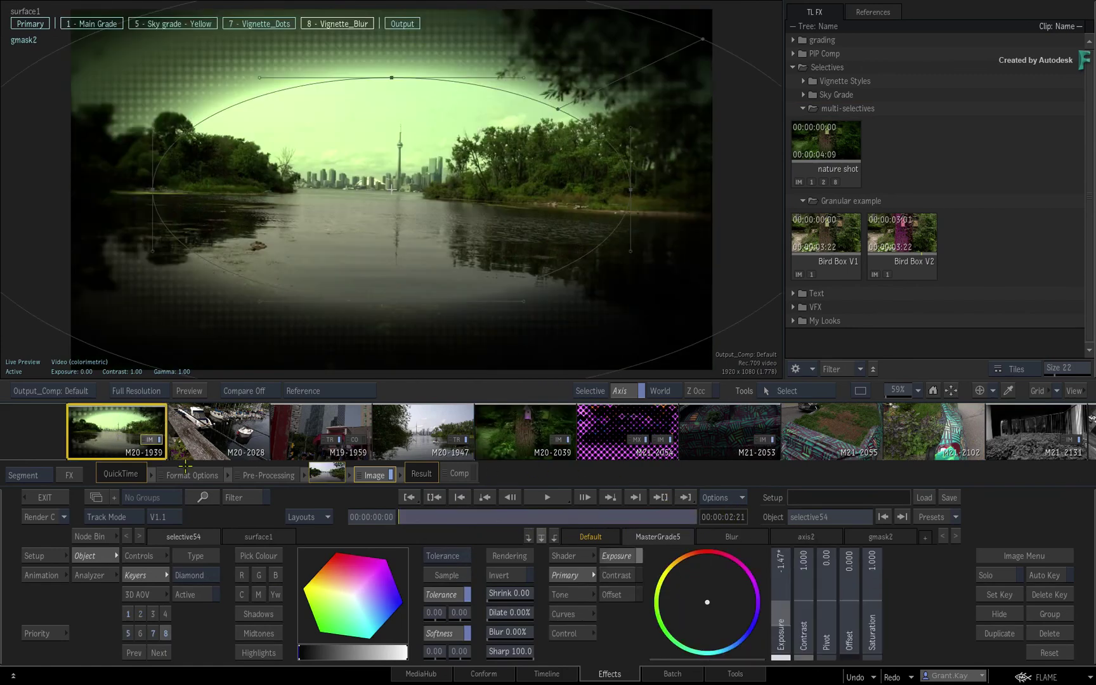
pyautogui.moveTo(425, 518)
pyautogui.mouseDown()
pyautogui.moveTo(716, 521)
pyautogui.moveTo(347, 530)
pyautogui.mouseUp()
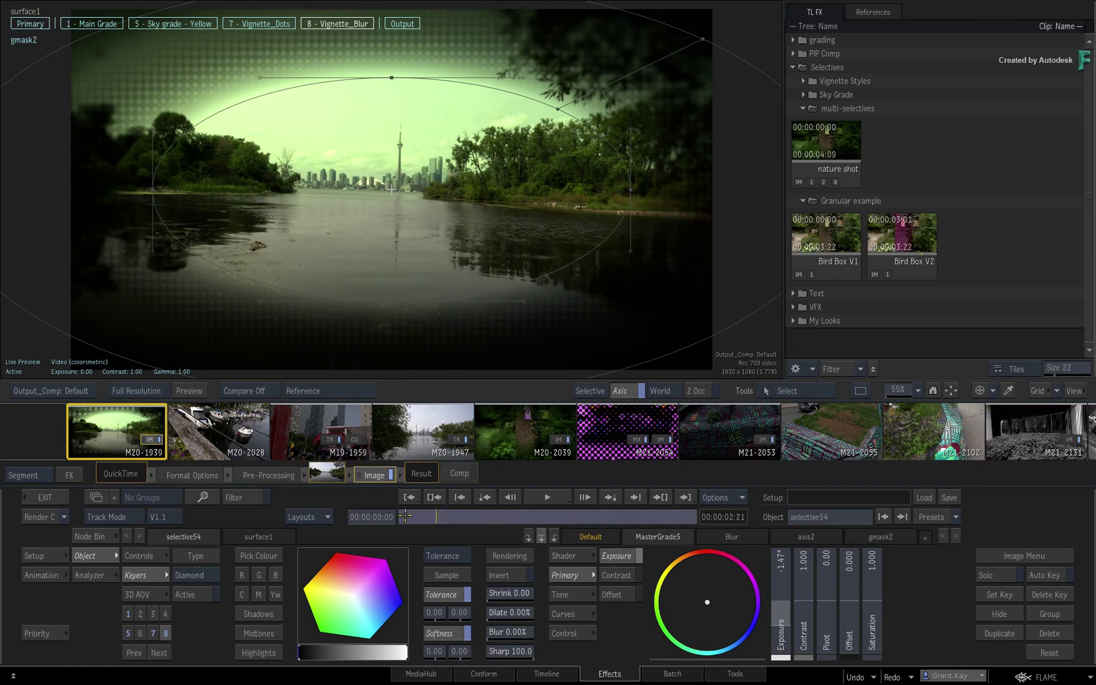